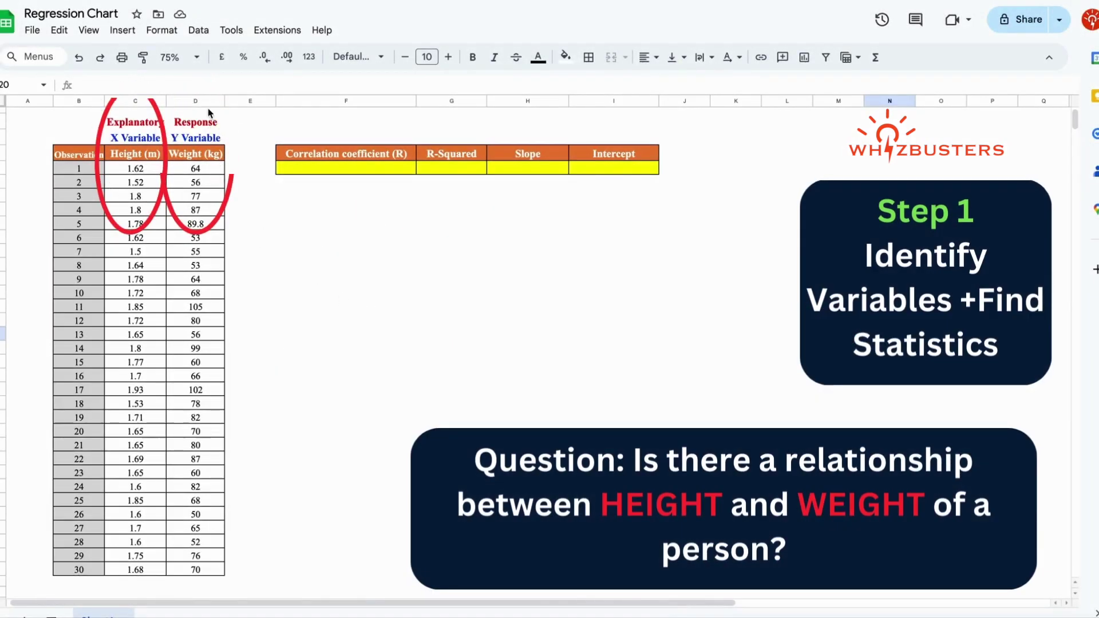
- Enter =CORREL(D8:D37,C8:C37) in F8, giving a correlation of 0.6334536799
{"action": "left_click", "coordinate": [346, 168]}
{"action": "type", "text": "=corr"}
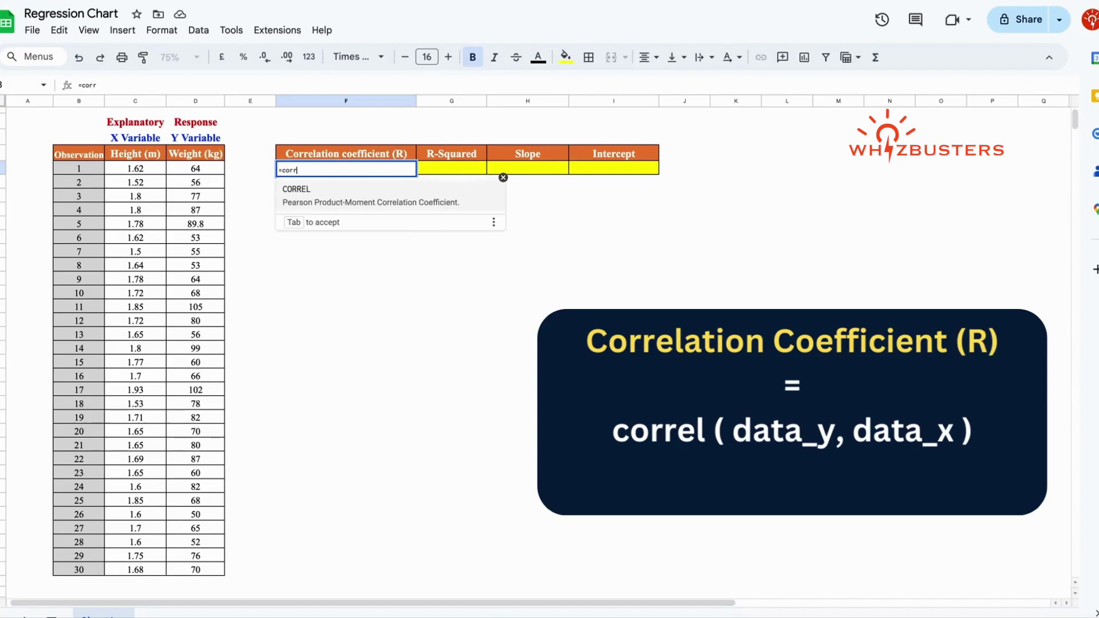
{"action": "type", "text": "el("}
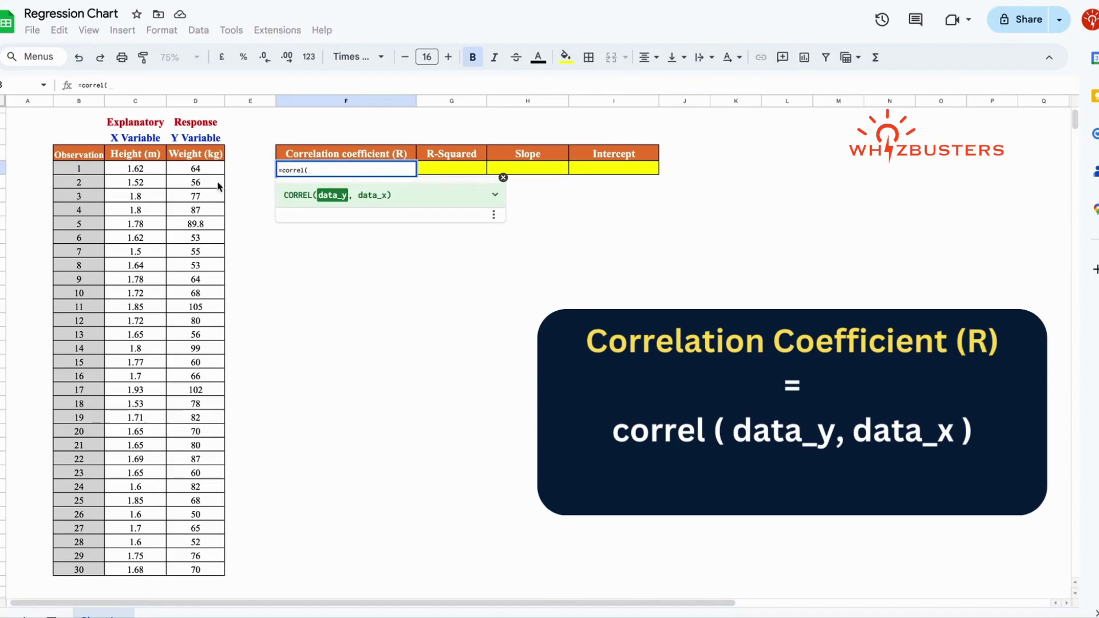
{"action": "left_click", "coordinate": [206, 172]}
{"action": "left_click", "coordinate": [201, 569], "text": "shift"}
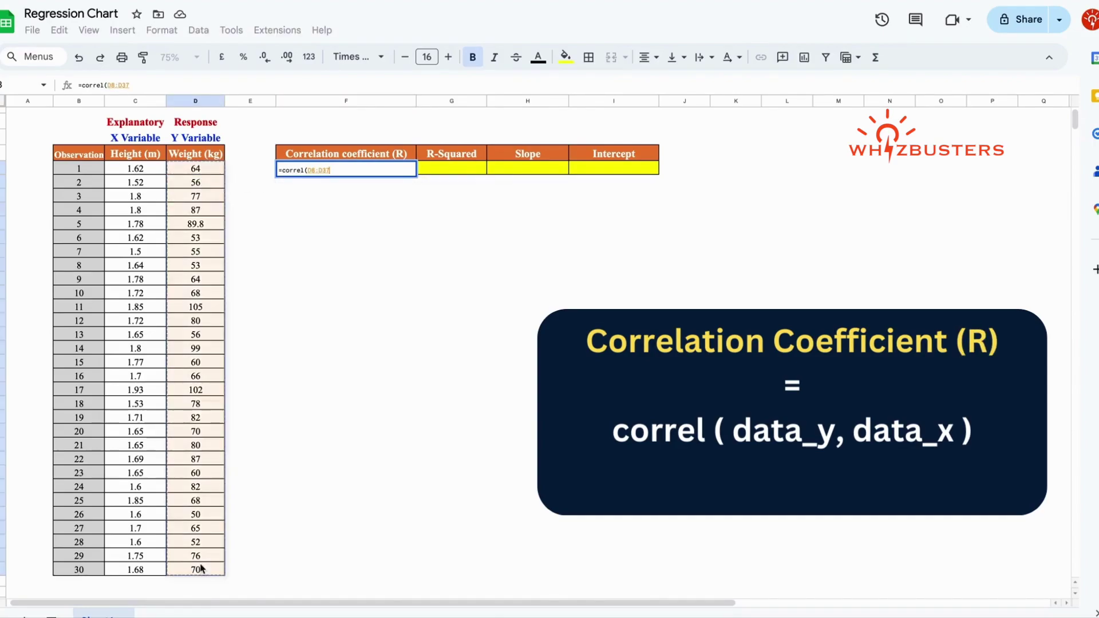
{"action": "type", "text": ","}
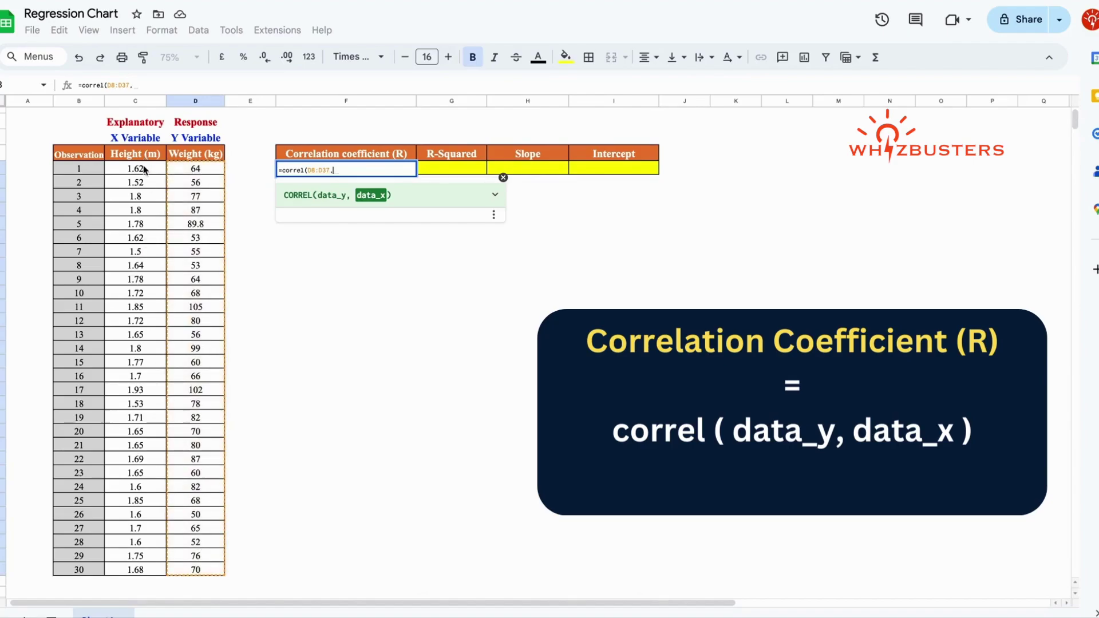
{"action": "left_click", "coordinate": [144, 169]}
{"action": "left_click", "coordinate": [143, 570], "text": "shift"}
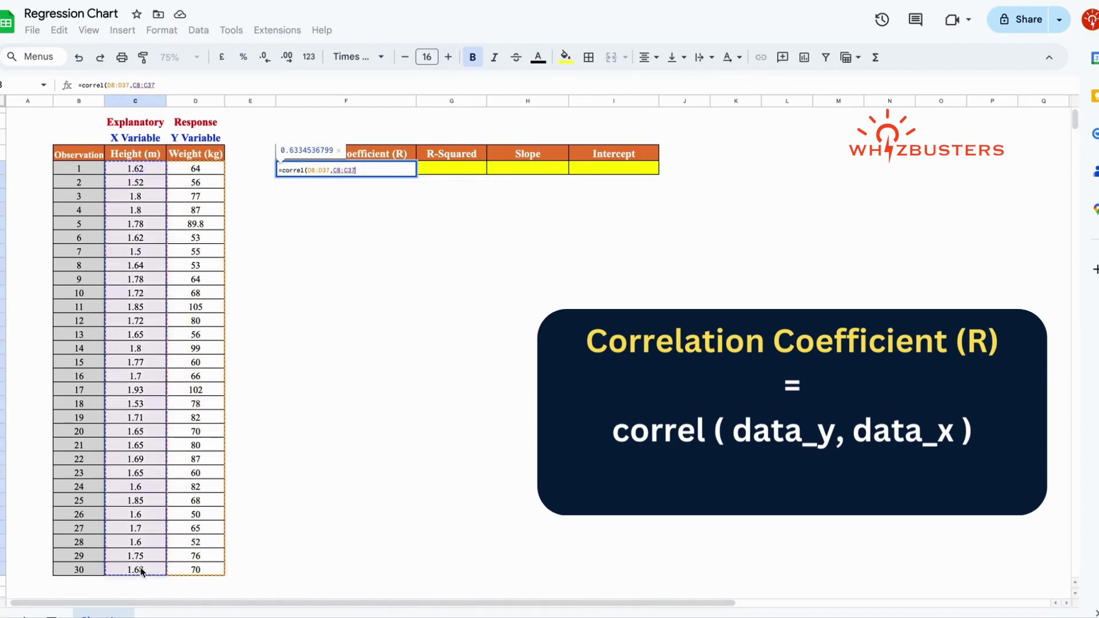
{"action": "type", "text": ")"}
{"action": "key", "text": "Return"}
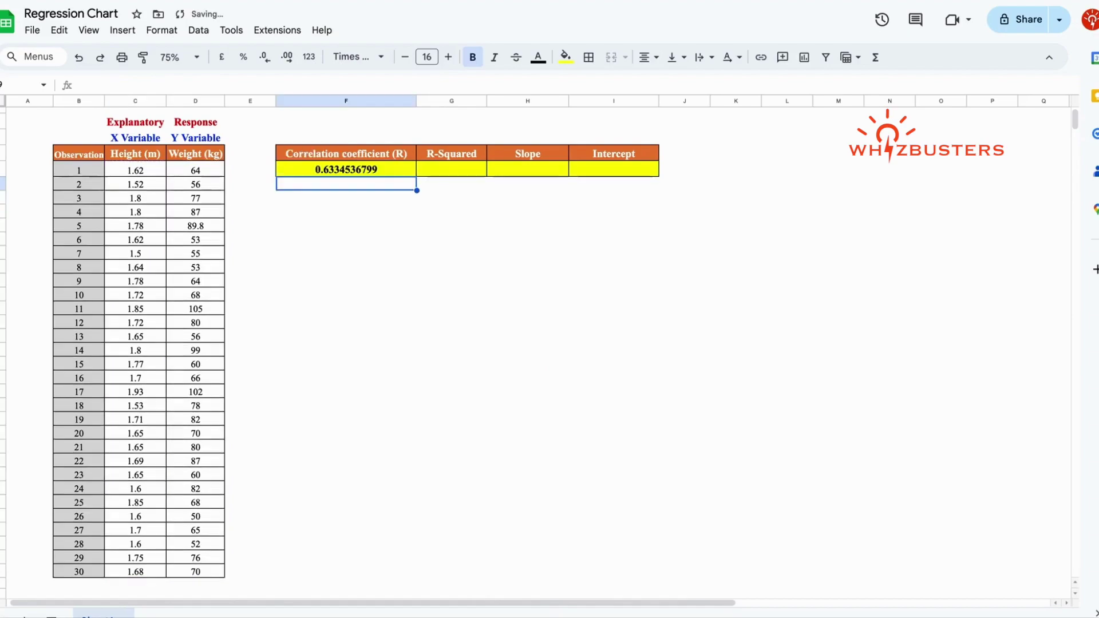
- Compute R-Squared in G8 as =F8*F8, giving 0.4012635645
{"action": "left_click", "coordinate": [444, 170]}
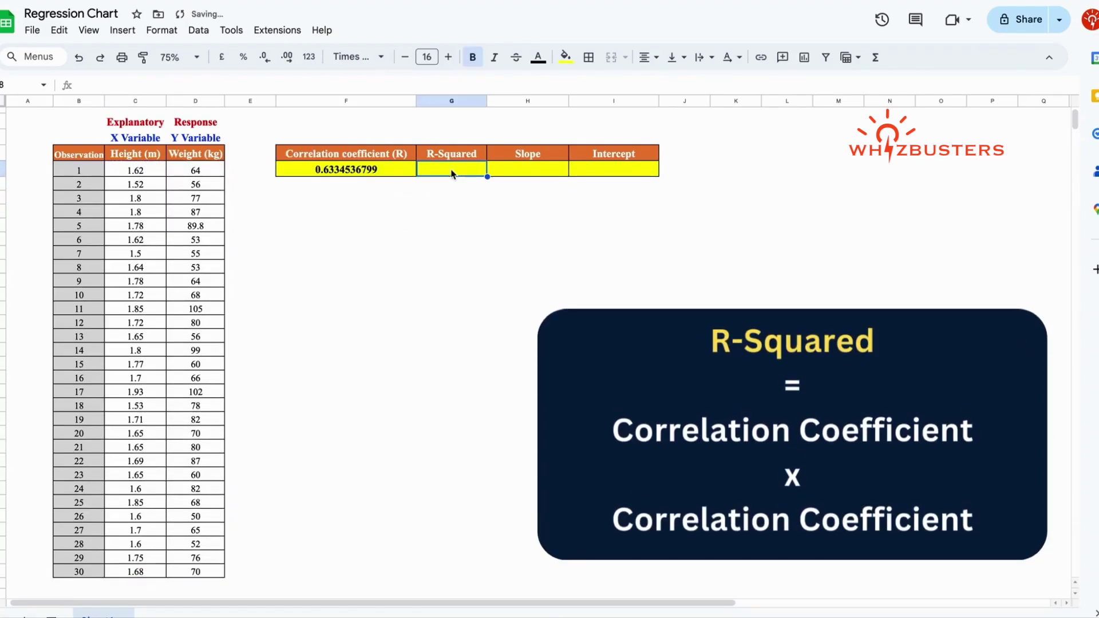
{"action": "type", "text": "="}
{"action": "left_click", "coordinate": [372, 170]}
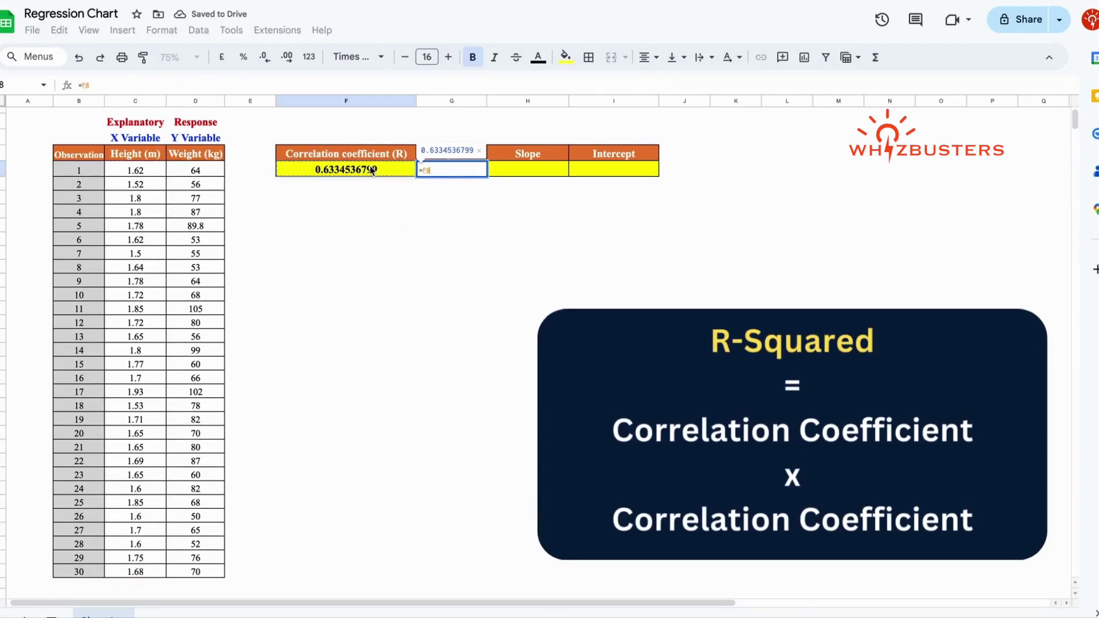
{"action": "type", "text": "*F8"}
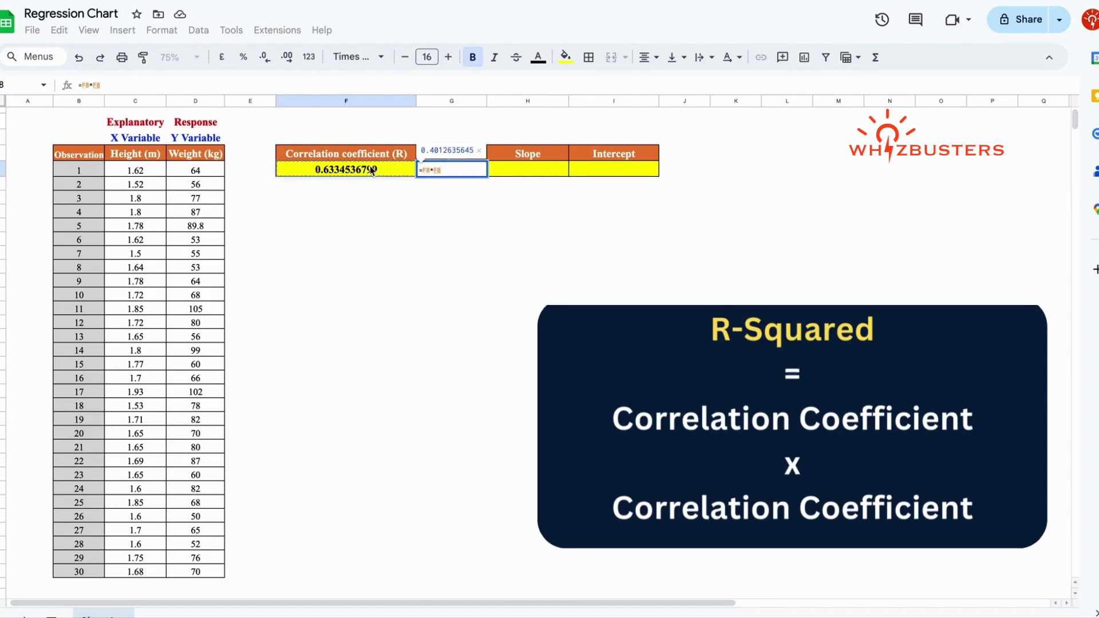
{"action": "key", "text": "Return"}
- Enter =SLOPE(D8:D37,C8:C37) in H8, giving a slope of 94.60136575
{"action": "left_click", "coordinate": [527, 169]}
{"action": "type", "text": "=slo"}
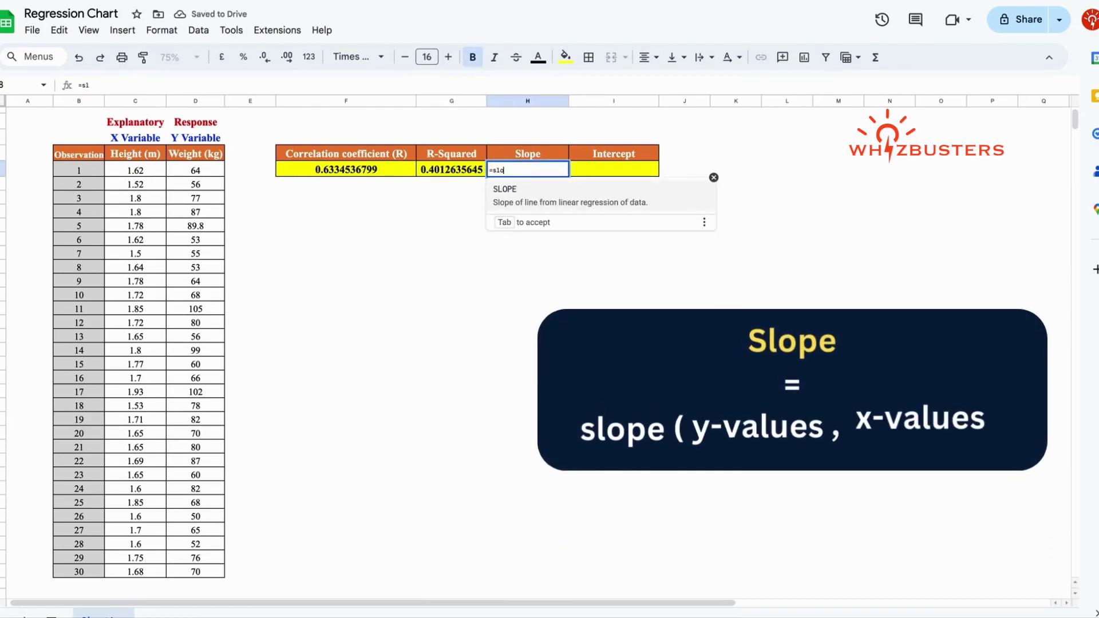
{"action": "type", "text": "pe("}
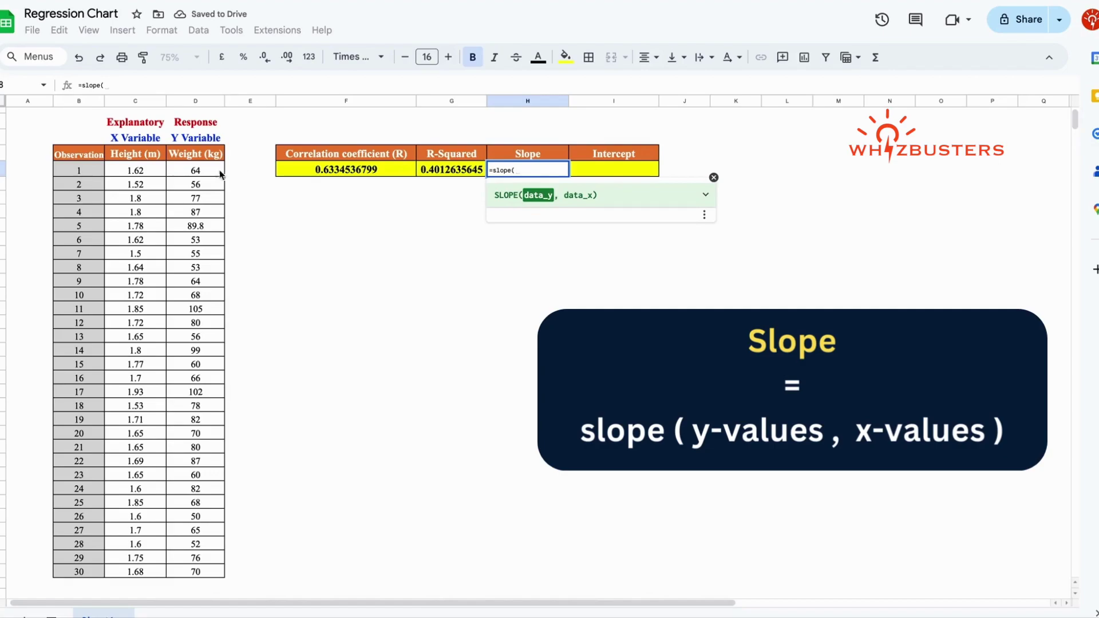
{"action": "left_click", "coordinate": [213, 172]}
{"action": "left_click_drag", "start_coordinate": [210, 577], "coordinate": [211, 571]}
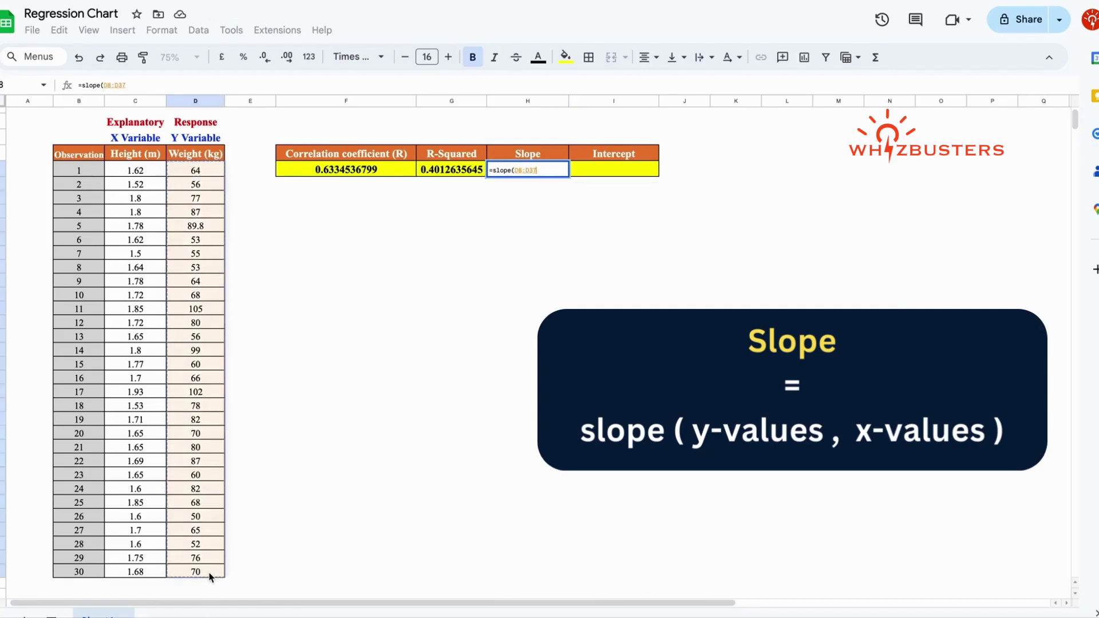
{"action": "type", "text": ","}
{"action": "left_click", "coordinate": [148, 171]}
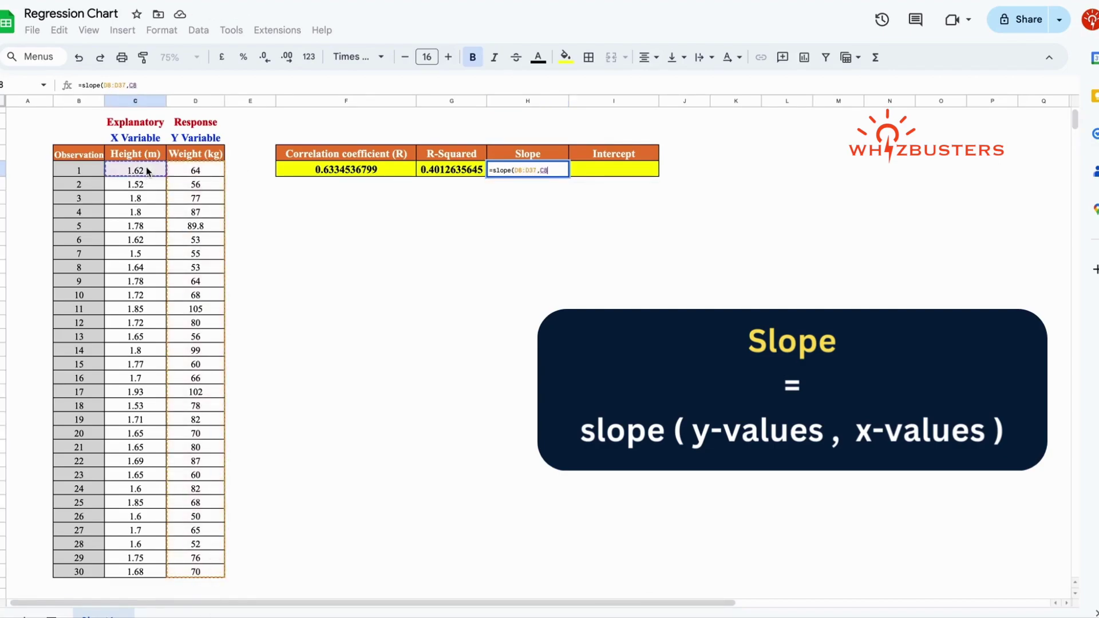
{"action": "left_click_drag", "start_coordinate": [154, 575], "coordinate": [150, 571]}
{"action": "key", "text": "Return"}
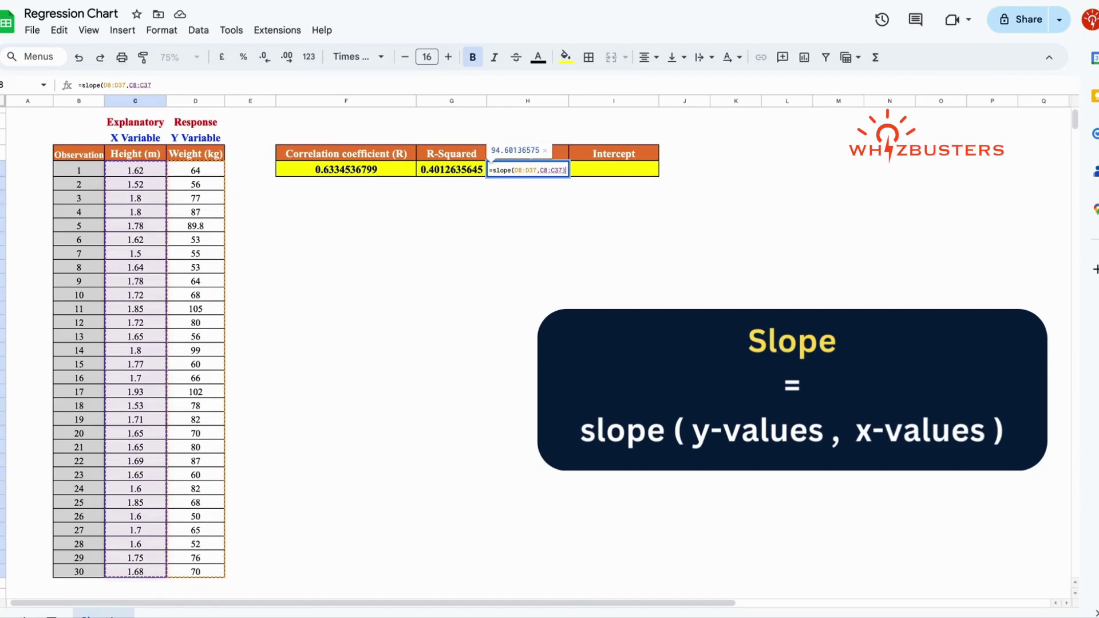
- Enter =INTERCEPT(D8:D37,C8:C37) in I8, giving an intercept of -88.55418207
{"action": "left_click", "coordinate": [613, 169]}
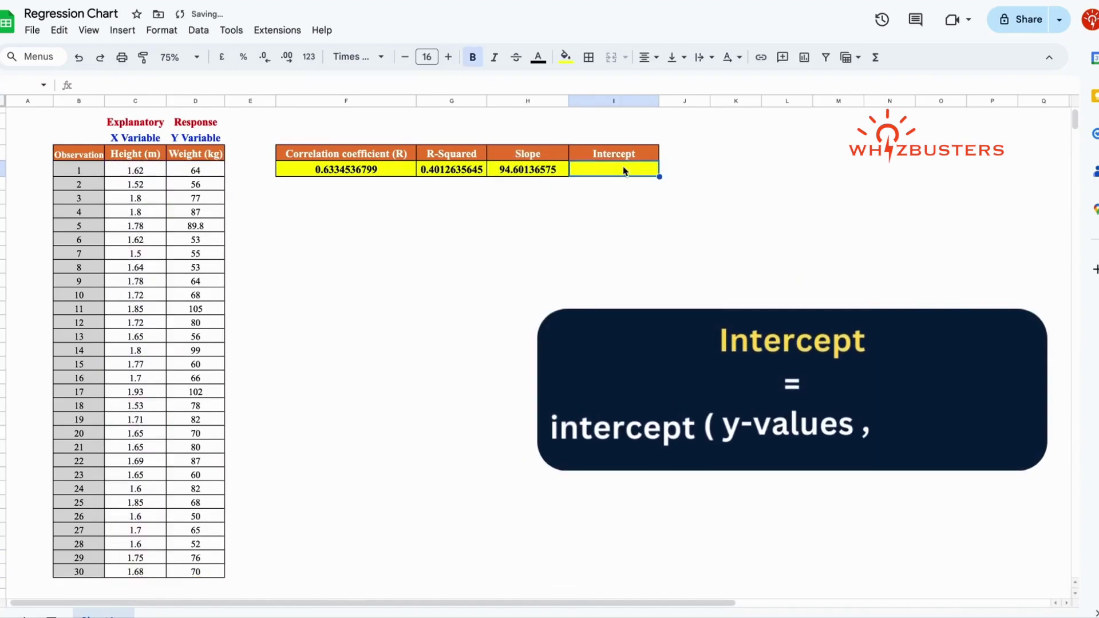
{"action": "type", "text": "=interce"}
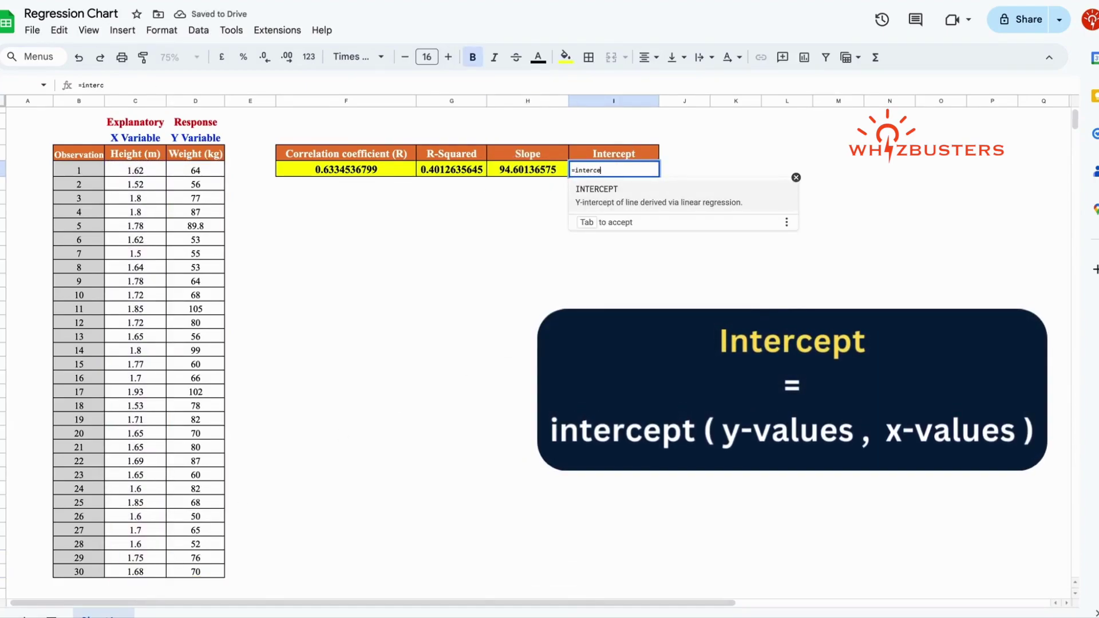
{"action": "type", "text": "pt("}
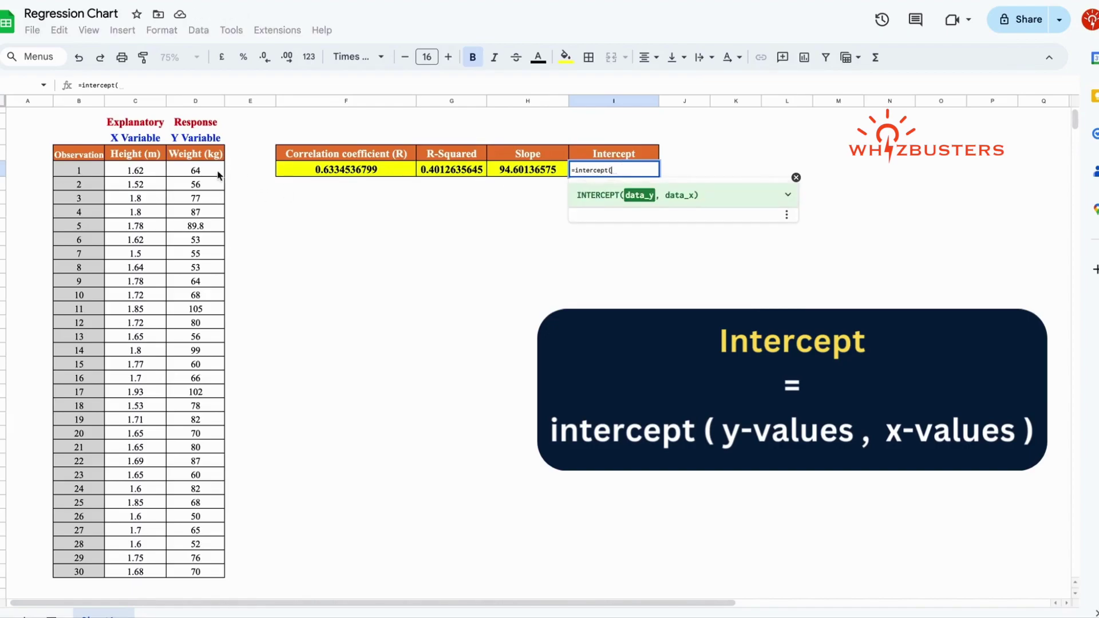
{"action": "left_click", "coordinate": [210, 175]}
{"action": "left_click", "coordinate": [210, 572], "text": "shift"}
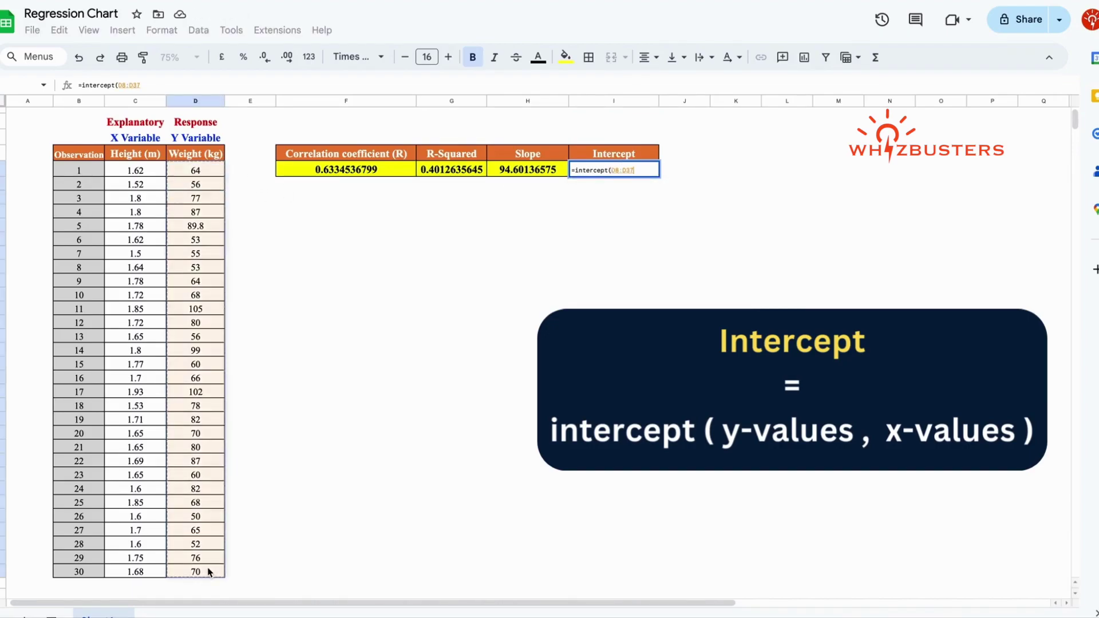
{"action": "type", "text": ","}
{"action": "left_click", "coordinate": [153, 176]}
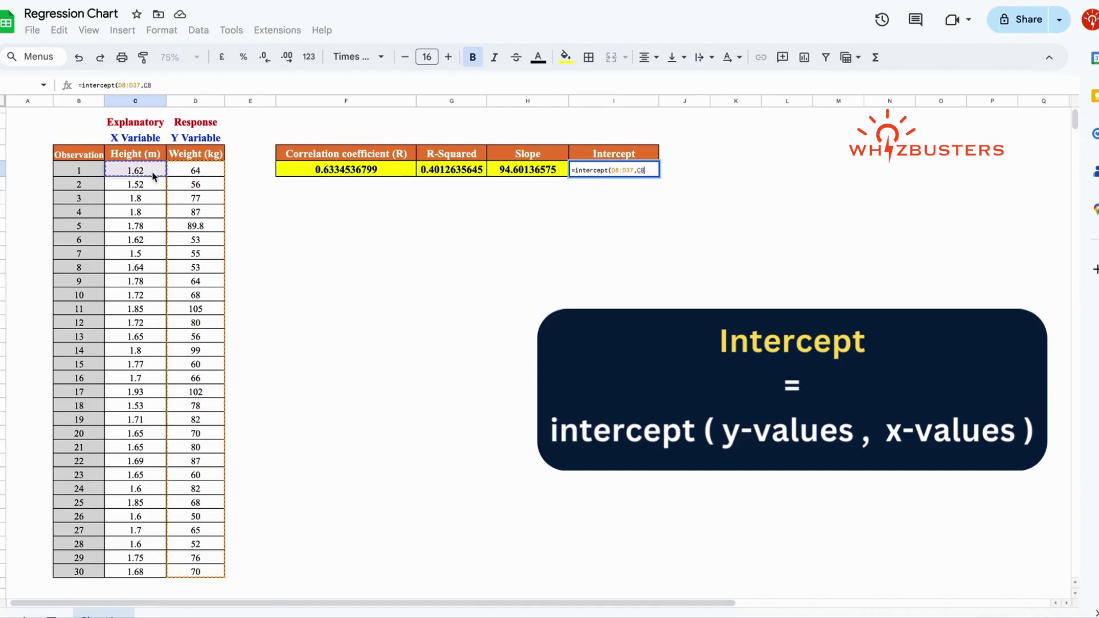
{"action": "left_click", "coordinate": [145, 576], "text": "shift"}
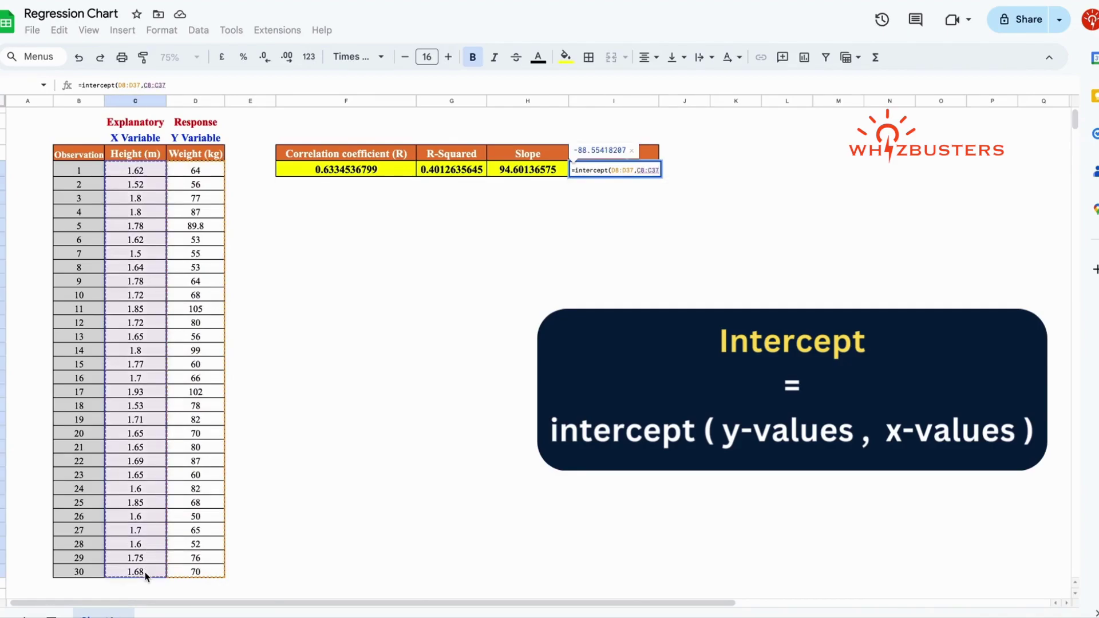
{"action": "key", "text": "Return"}
- Insert a scatter chart from C7:D37 and move it below the statistics table
{"action": "left_click", "coordinate": [695, 592]}
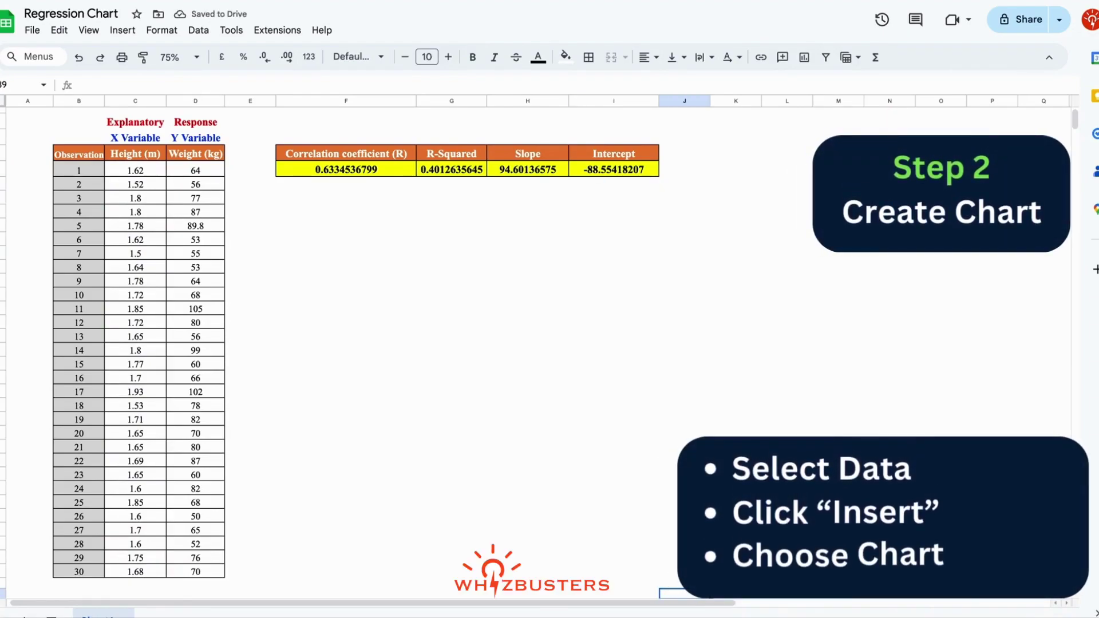
{"action": "left_click", "coordinate": [154, 161]}
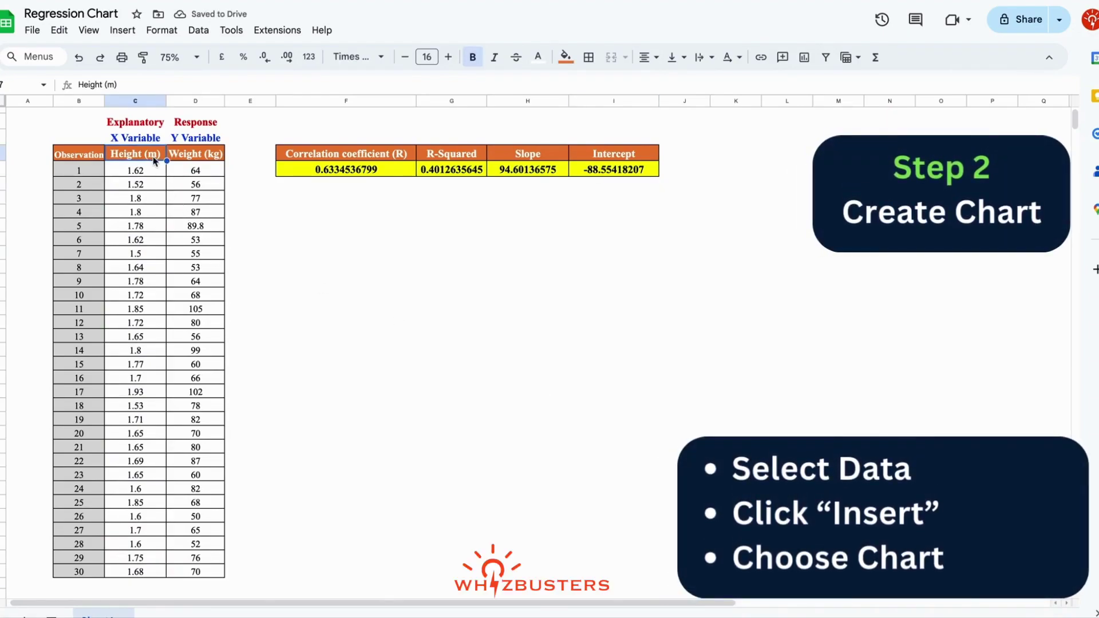
{"action": "left_click", "coordinate": [207, 571], "text": "shift"}
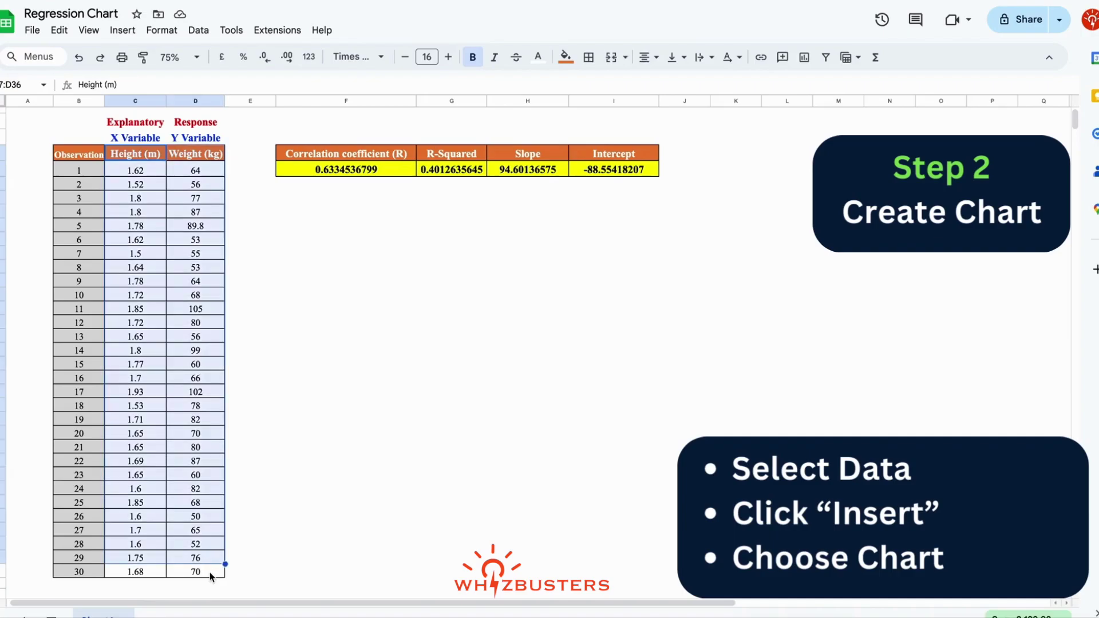
{"action": "left_click", "coordinate": [123, 29]}
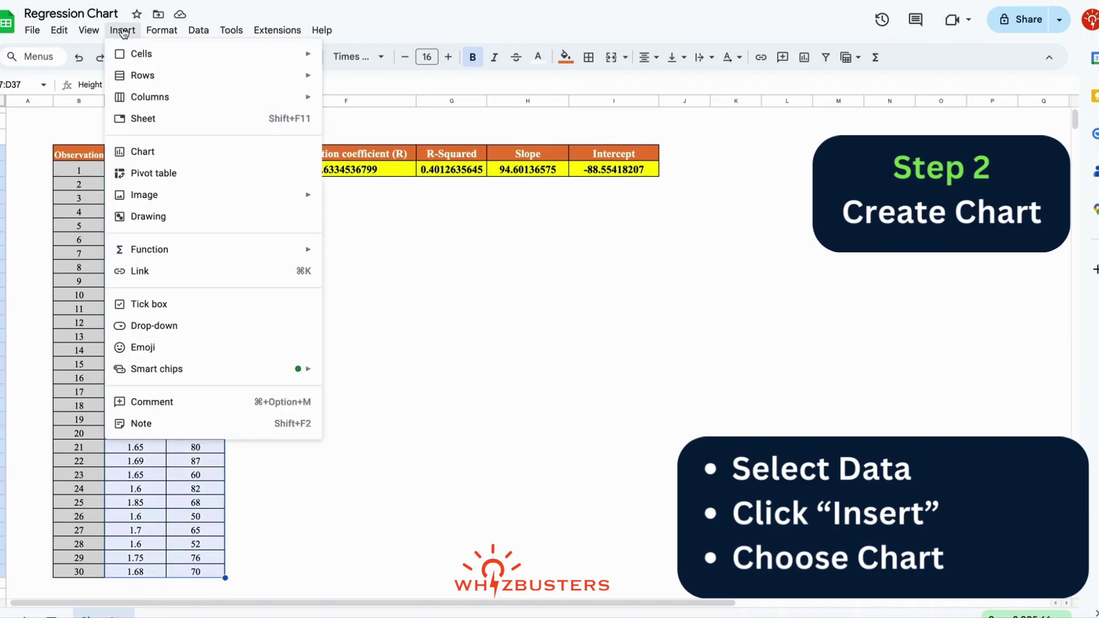
{"action": "left_click", "coordinate": [155, 152]}
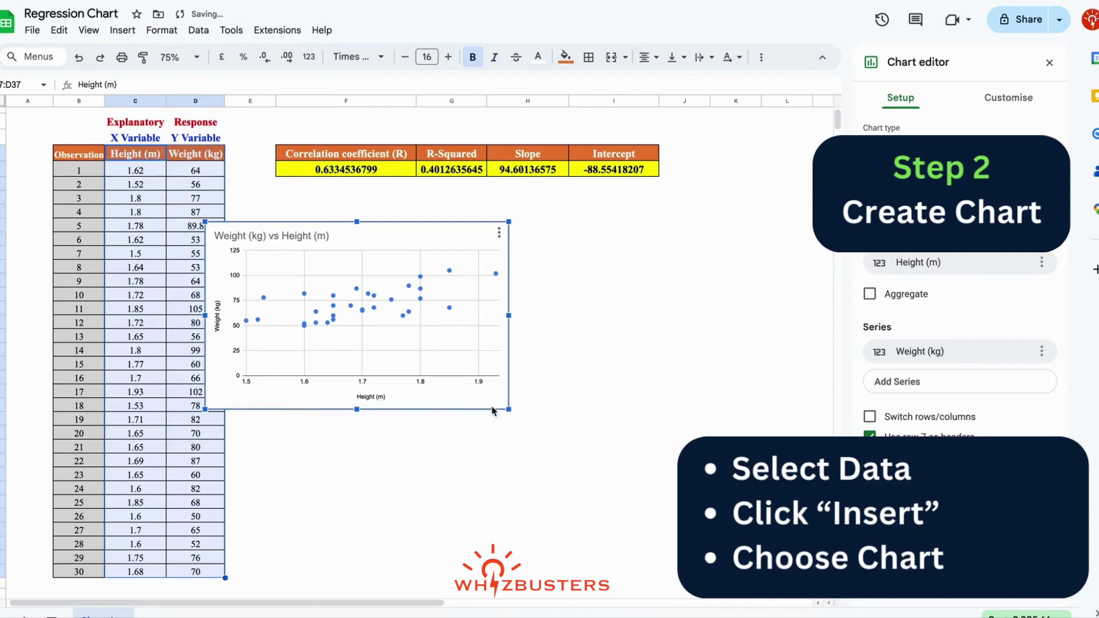
{"action": "mouse_move", "coordinate": [494, 408]}
{"action": "left_mouse_down"}
{"action": "mouse_move", "coordinate": [585, 435]}
{"action": "mouse_move", "coordinate": [570, 436]}
{"action": "mouse_move", "coordinate": [742, 531]}
{"action": "left_mouse_up"}
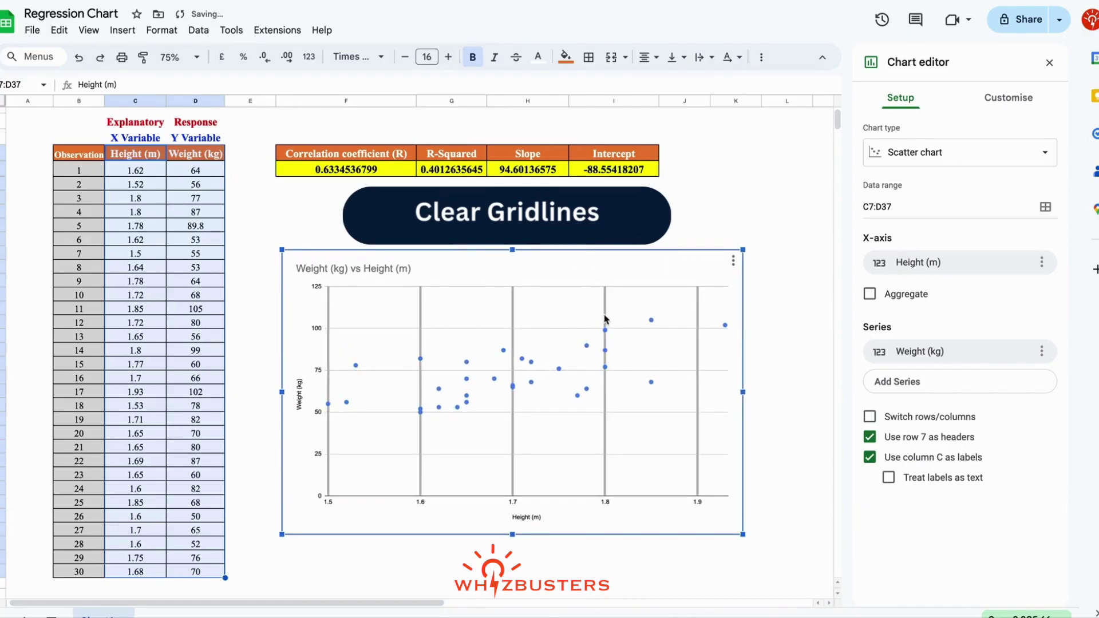
- Remove the chart's vertical and horizontal gridlines
{"action": "left_click", "coordinate": [604, 318]}
{"action": "scroll", "coordinate": [881, 427], "scroll_direction": "down", "scroll_amount": 2}
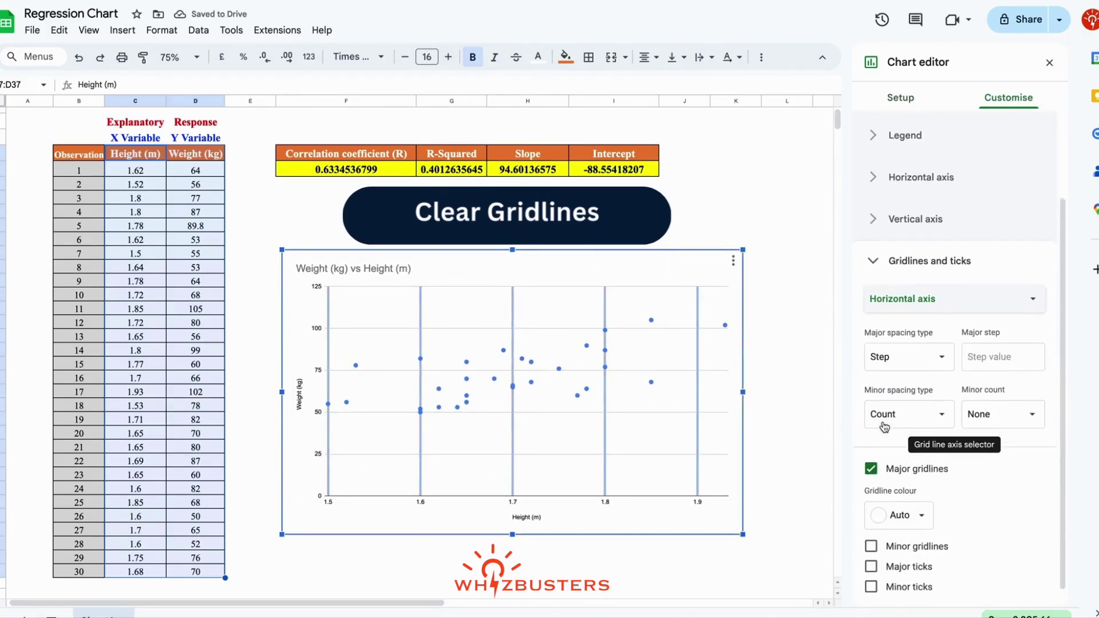
{"action": "left_click", "coordinate": [870, 465]}
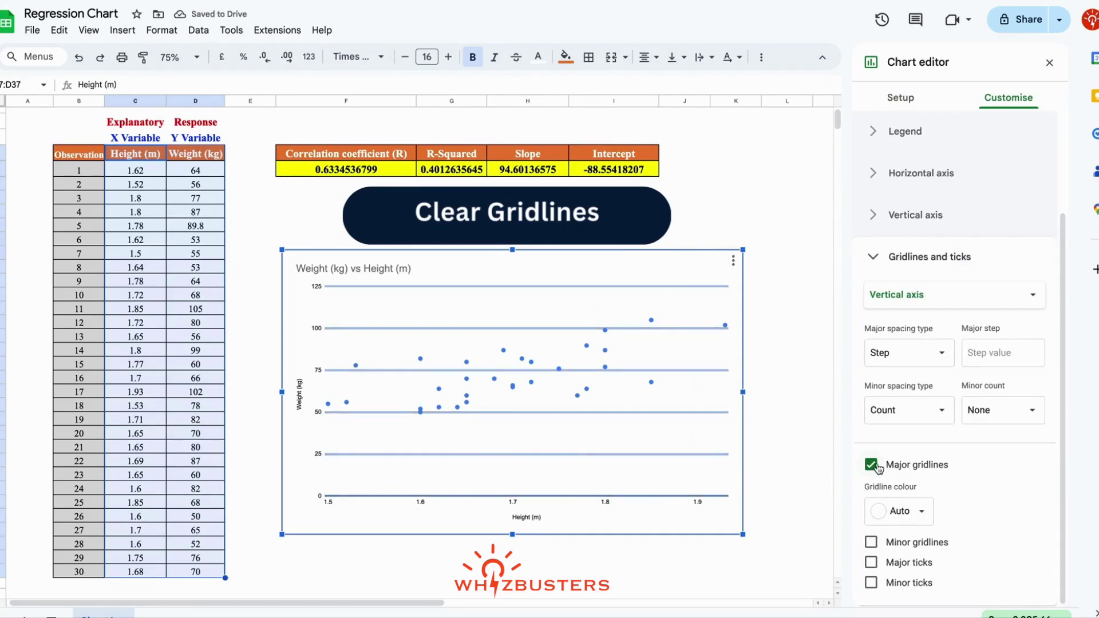
{"action": "left_click", "coordinate": [870, 465]}
- Set the horizontal axis minimum to 1.4
{"action": "left_click", "coordinate": [346, 507]}
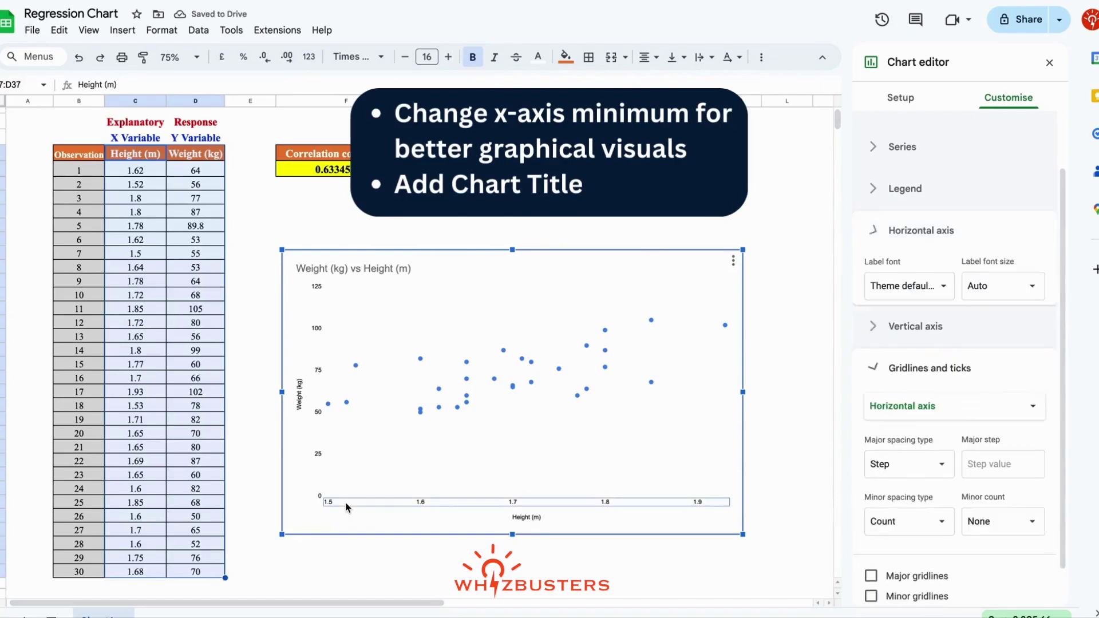
{"action": "scroll", "coordinate": [916, 509], "scroll_direction": "down", "scroll_amount": 1}
{"action": "left_click", "coordinate": [904, 373]}
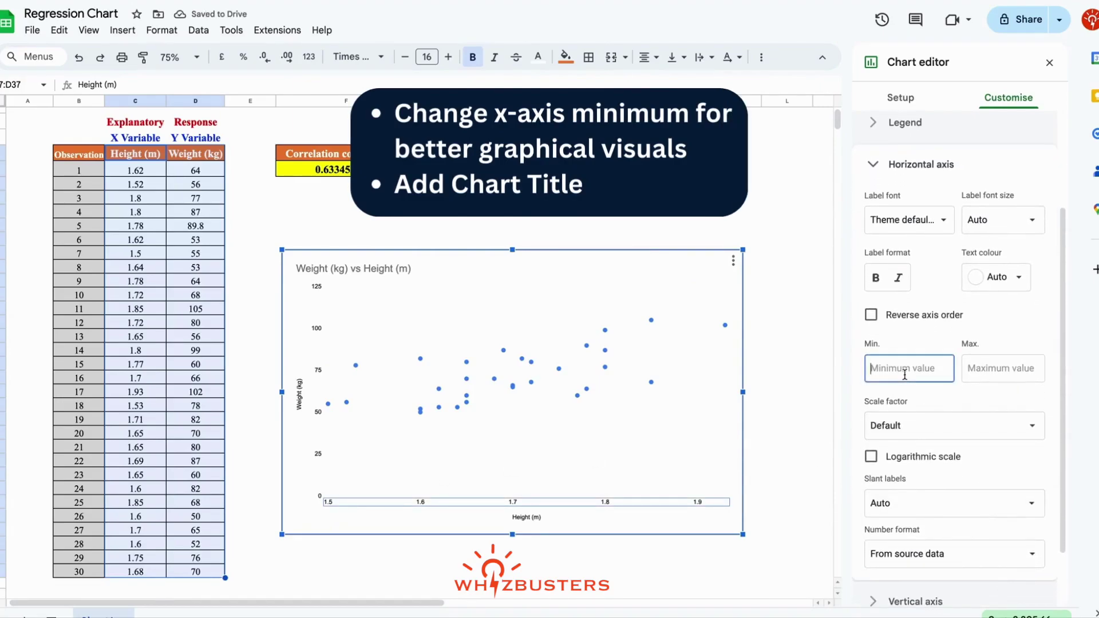
{"action": "type", "text": "1.4"}
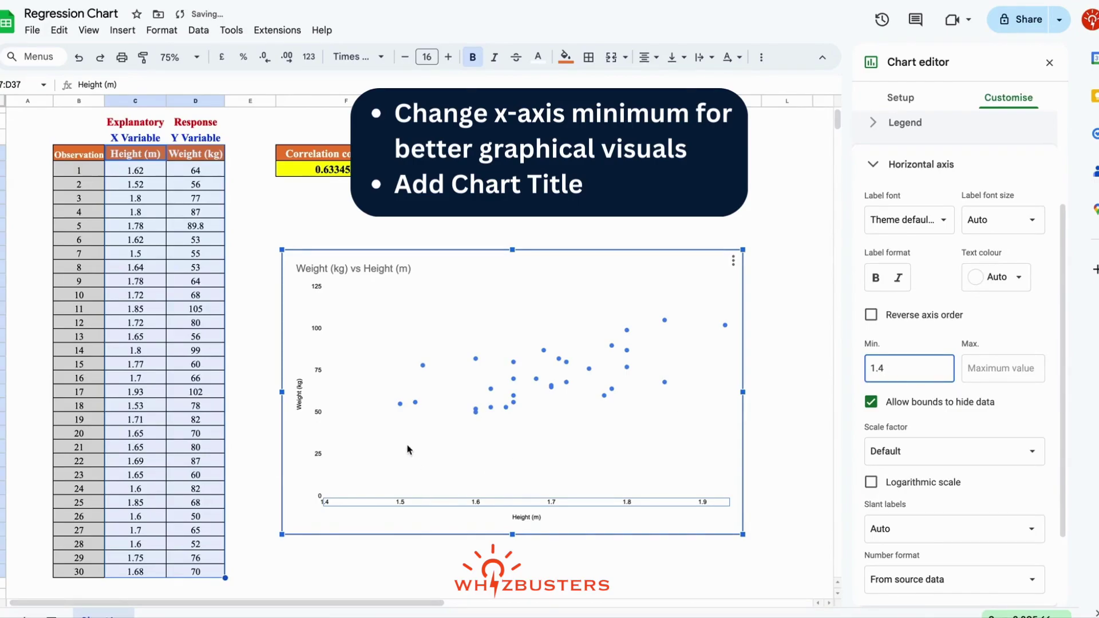
- Replace the chart title with 'Relationship between Height (m) and Weight (kg)'
{"action": "left_click", "coordinate": [485, 269]}
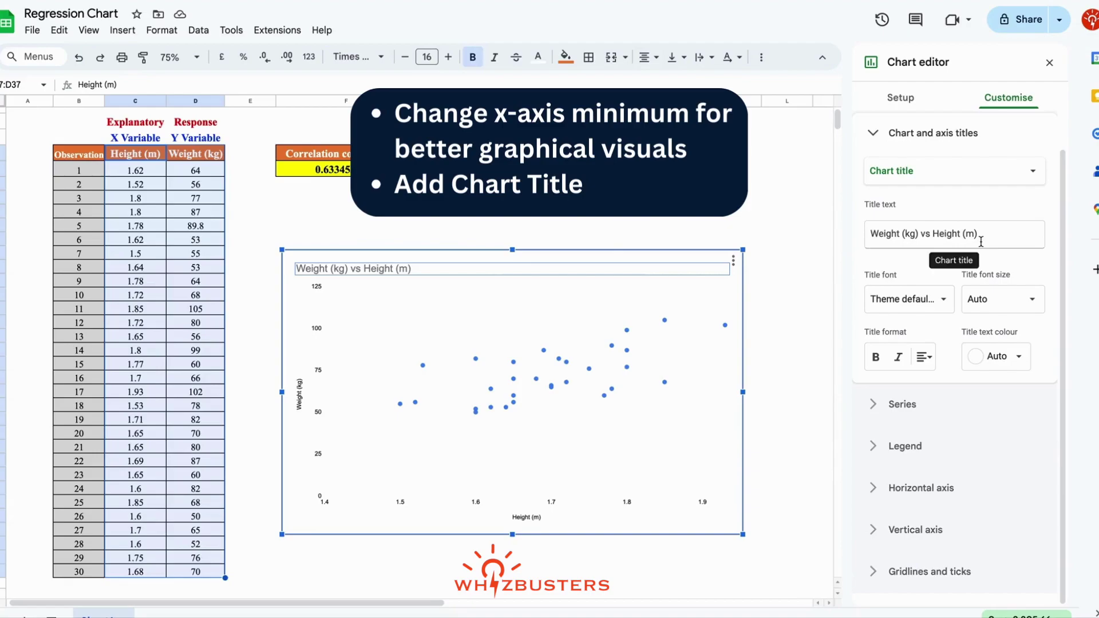
{"action": "left_click", "coordinate": [989, 240]}
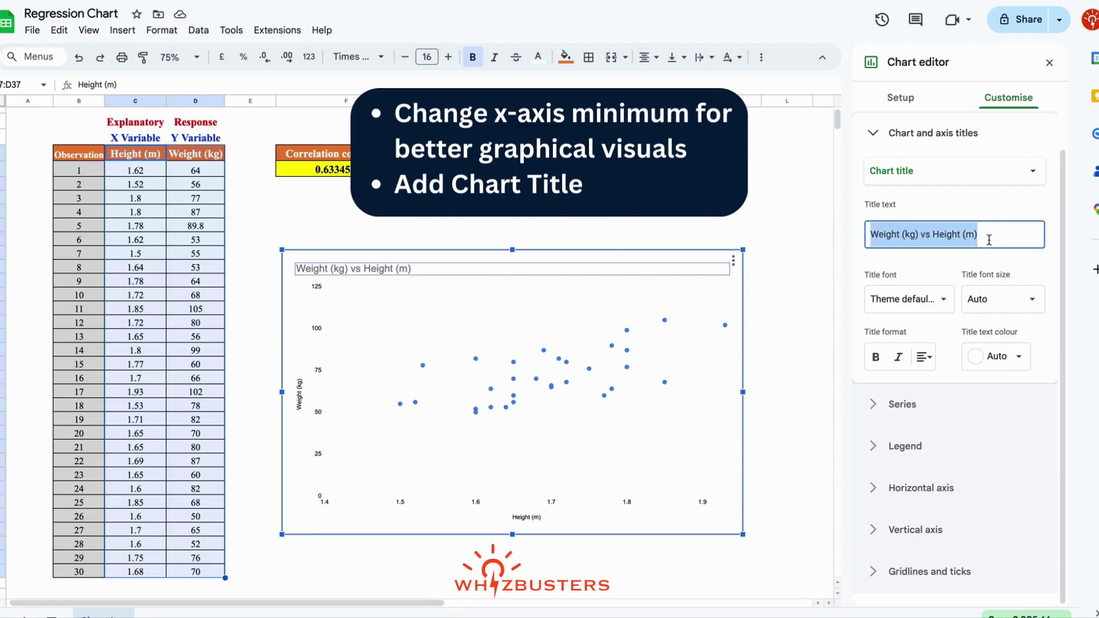
{"action": "type", "text": "Relationship between"}
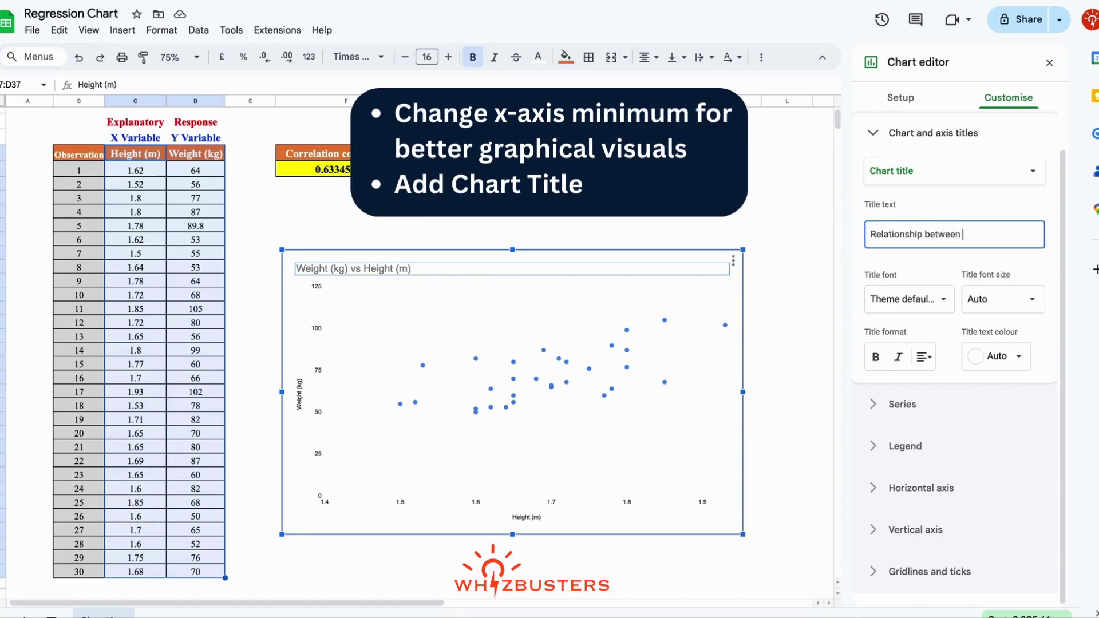
{"action": "type", "text": " Height (m) and W"}
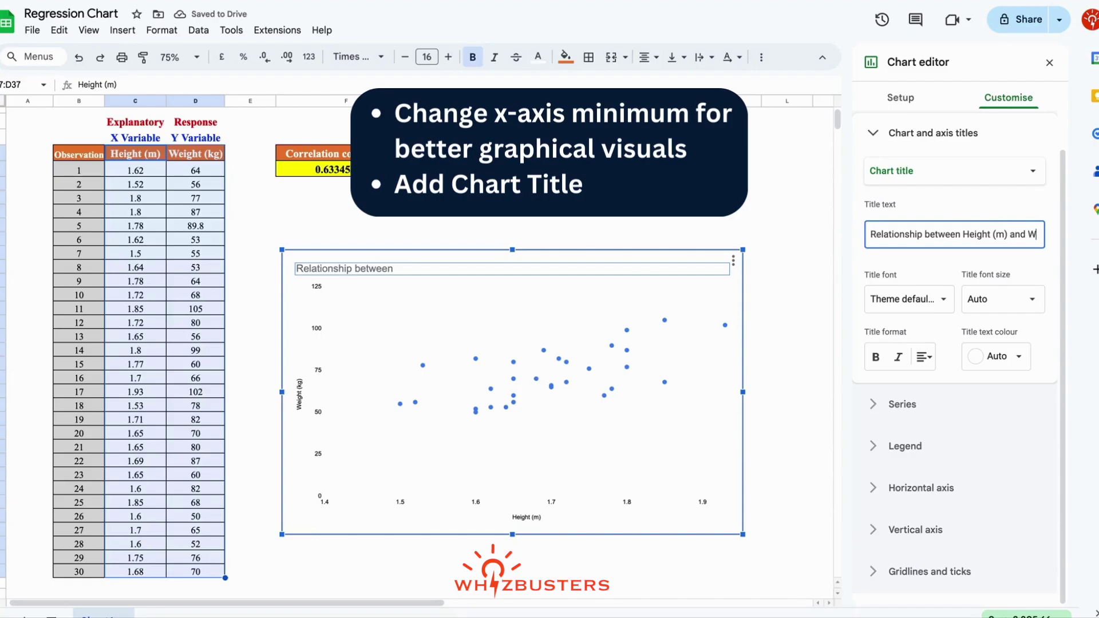
{"action": "type", "text": " eight (k"}
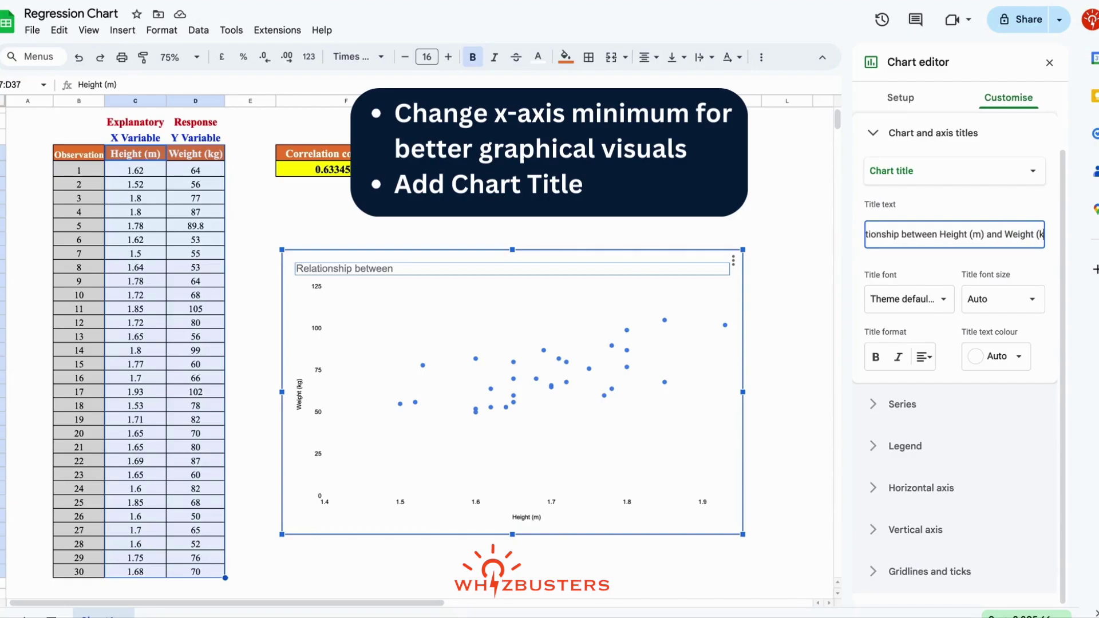
{"action": "type", "text": "g)"}
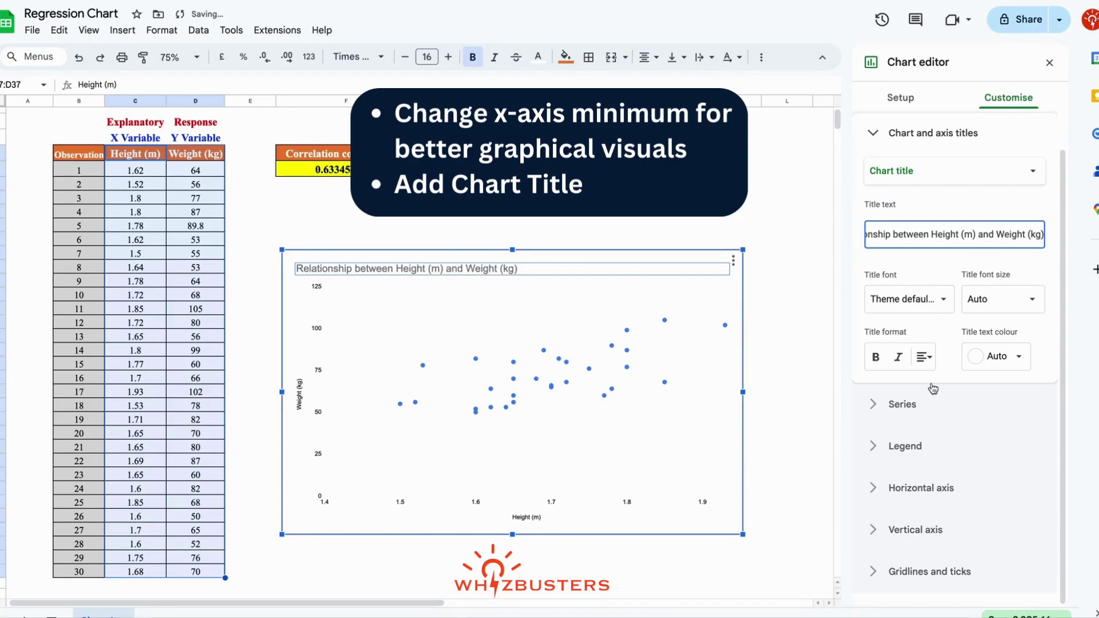
- Make the title centred, bold, black Tahoma, first trying size 36
{"action": "left_click", "coordinate": [917, 367]}
{"action": "left_click", "coordinate": [942, 385]}
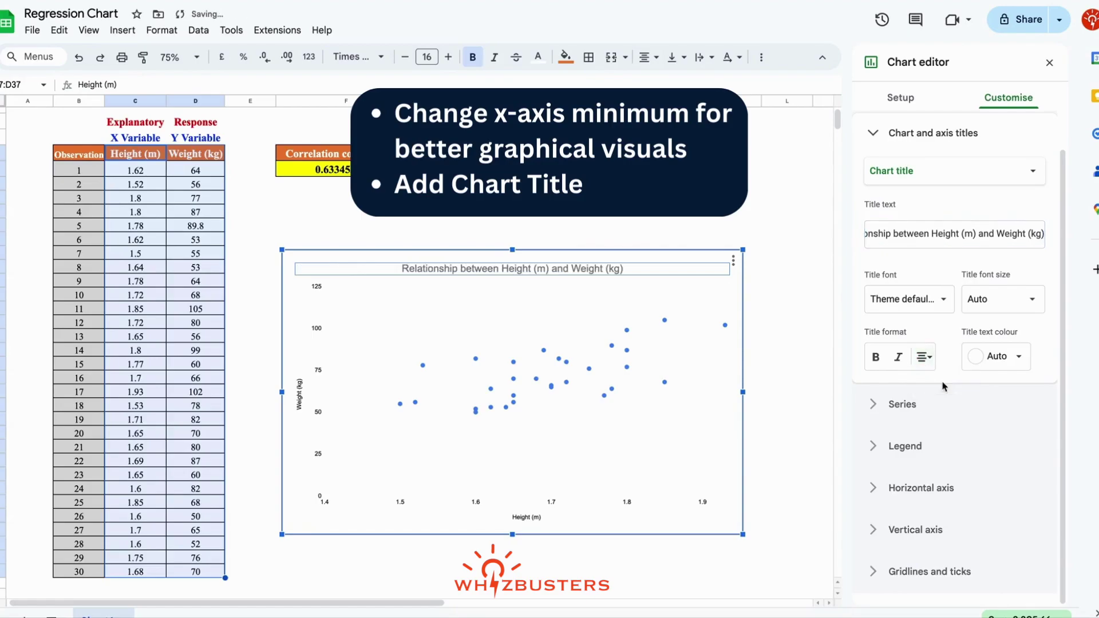
{"action": "left_click", "coordinate": [876, 357]}
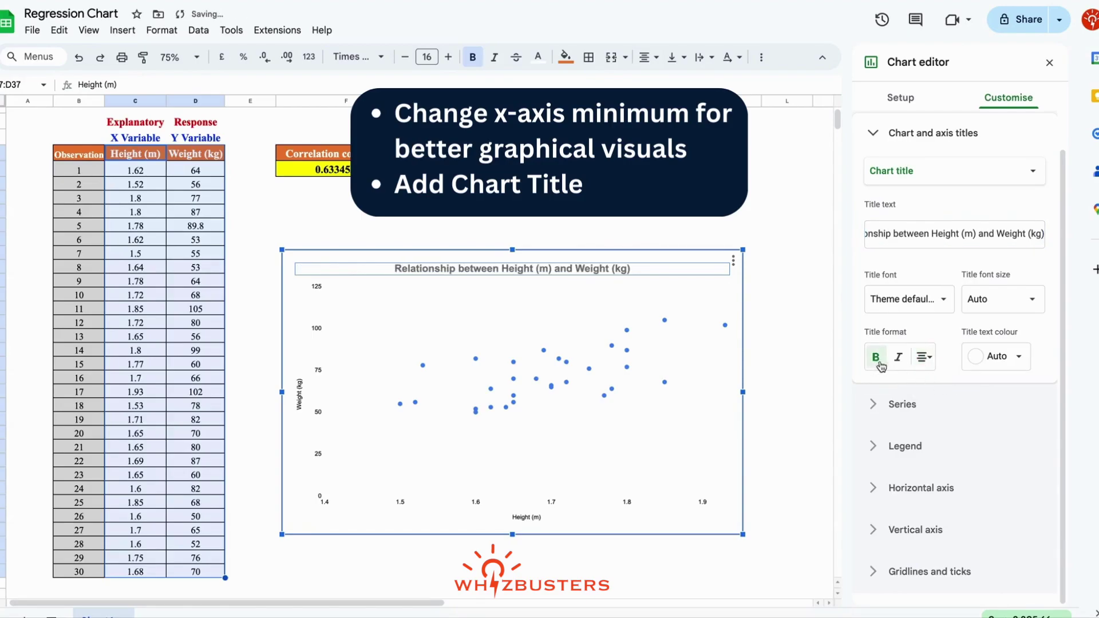
{"action": "left_click", "coordinate": [1021, 364]}
{"action": "left_click", "coordinate": [882, 409]}
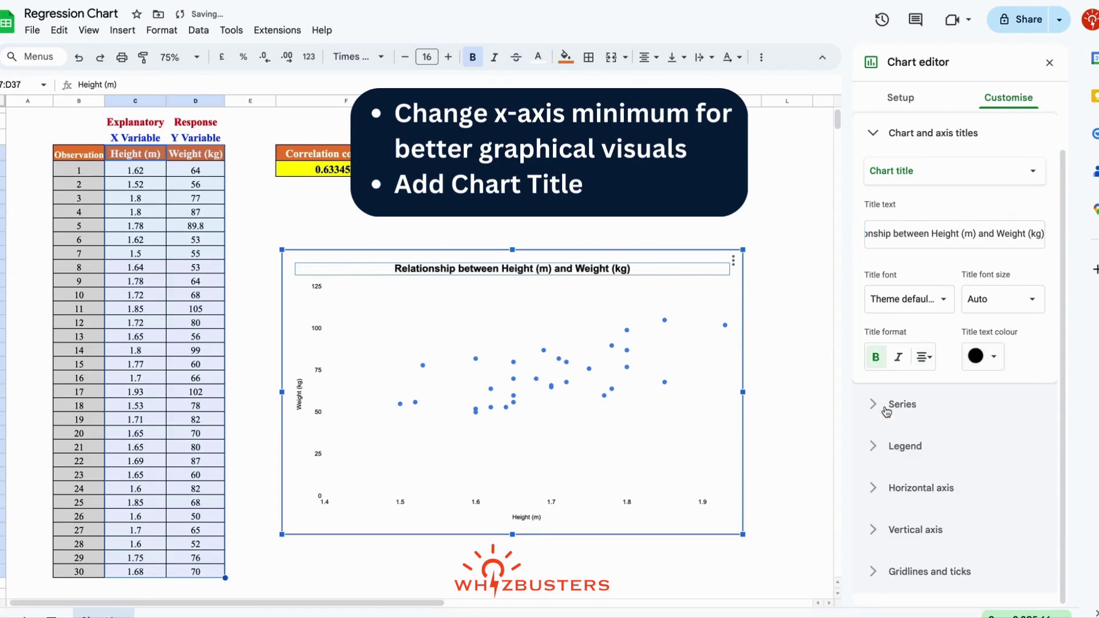
{"action": "left_click", "coordinate": [901, 298]}
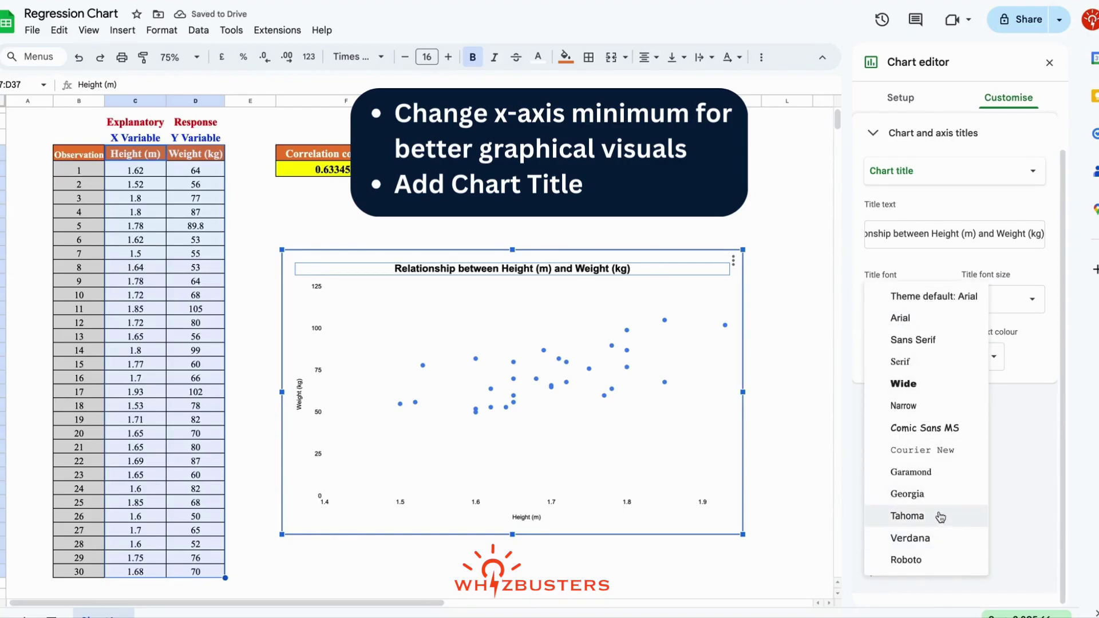
{"action": "left_click", "coordinate": [939, 517]}
{"action": "left_click", "coordinate": [1031, 304]}
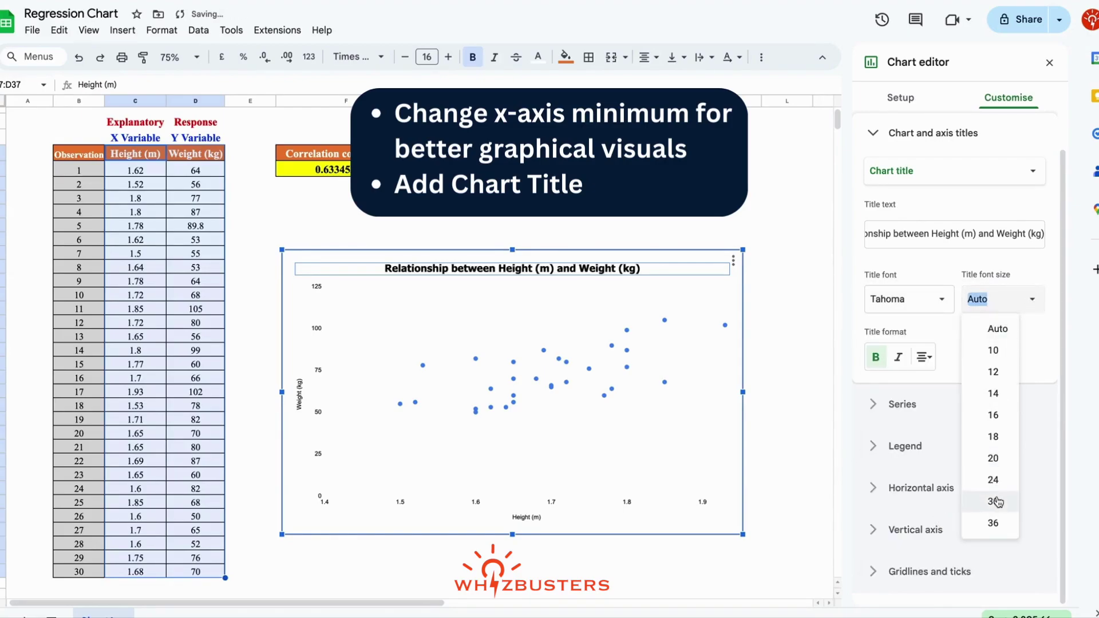
{"action": "left_click", "coordinate": [997, 522]}
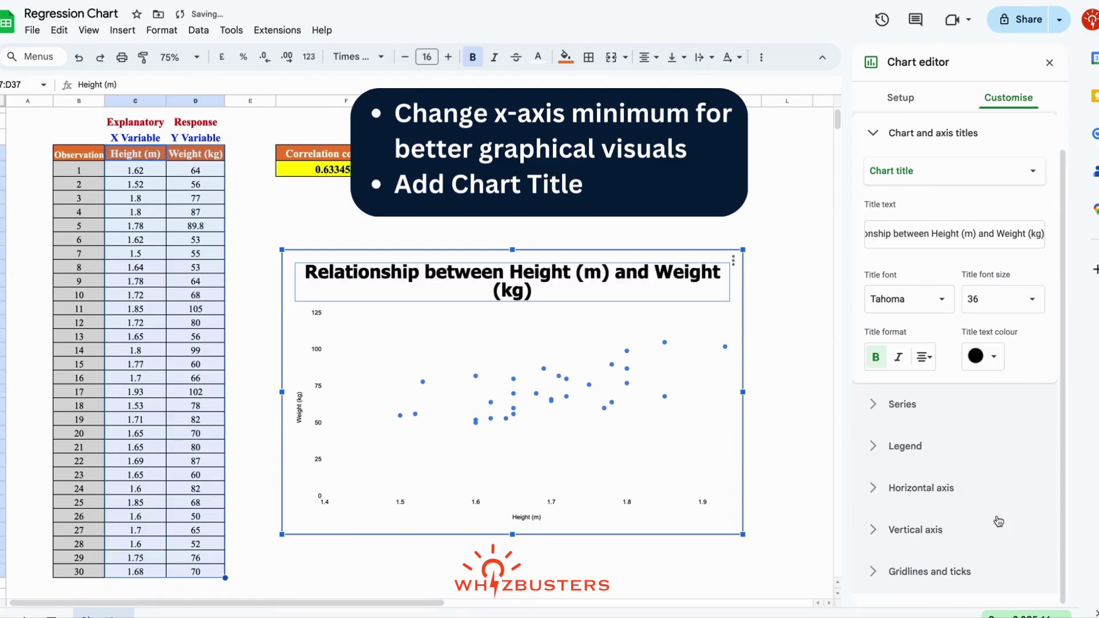
{"action": "left_click", "coordinate": [1033, 298]}
- Reduce the title to size 30 and add a trendline to the scatter series
{"action": "left_click", "coordinate": [1000, 508]}
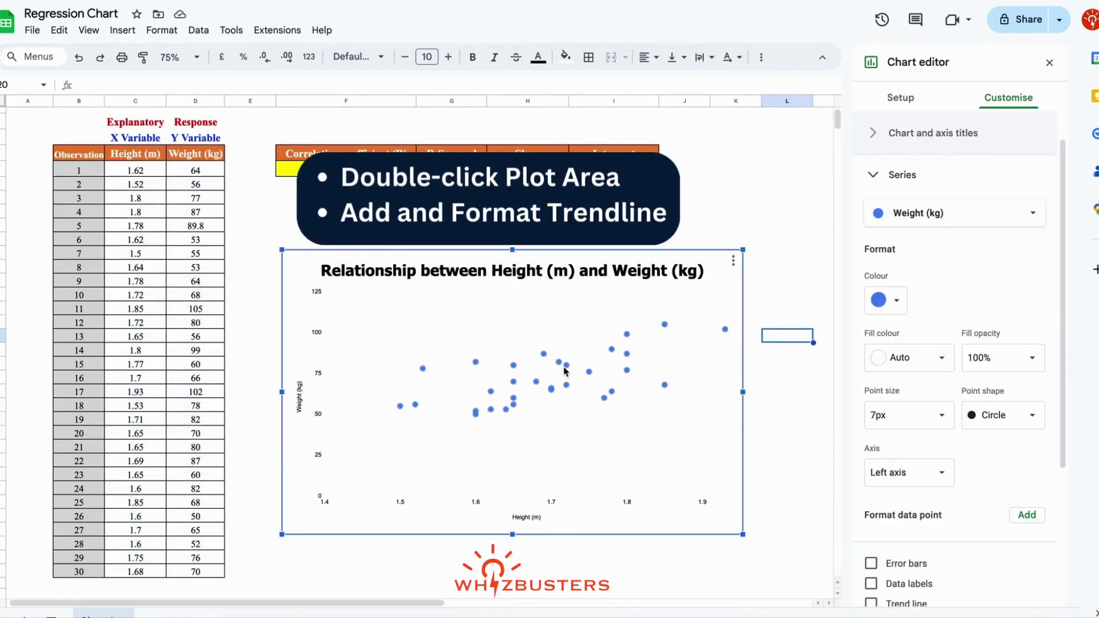
{"action": "scroll", "coordinate": [954, 514], "scroll_direction": "down", "scroll_amount": 2}
{"action": "scroll", "coordinate": [954, 514], "scroll_direction": "down", "scroll_amount": 3}
{"action": "scroll", "coordinate": [954, 514], "scroll_direction": "up", "scroll_amount": 1}
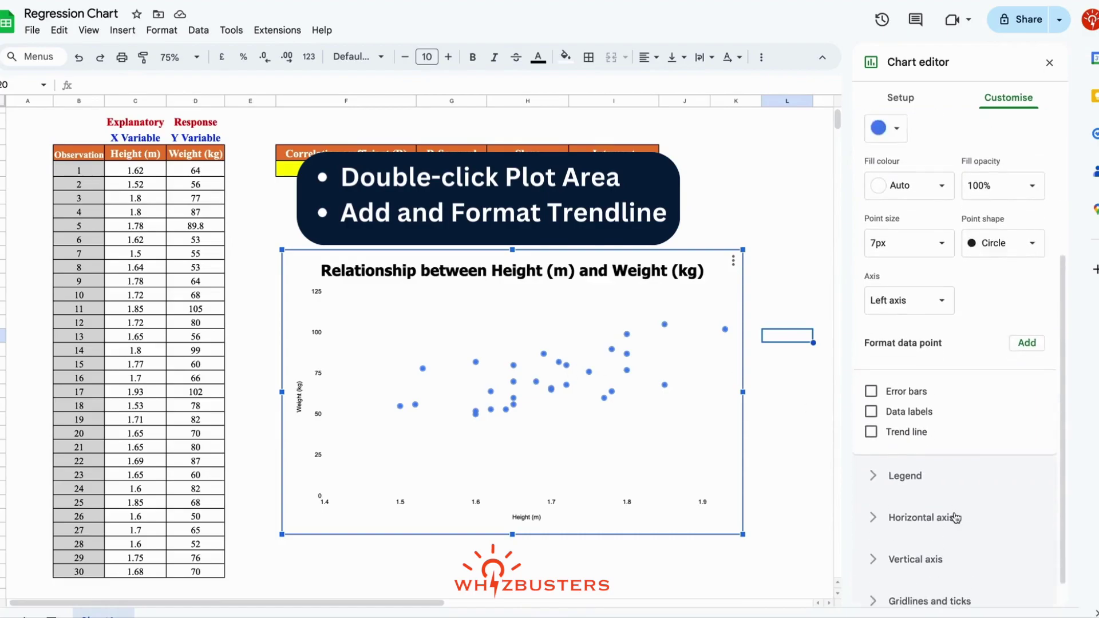
{"action": "scroll", "coordinate": [954, 514], "scroll_direction": "up", "scroll_amount": 5}
{"action": "scroll", "coordinate": [954, 517], "scroll_direction": "down", "scroll_amount": 3}
{"action": "scroll", "coordinate": [954, 516], "scroll_direction": "down", "scroll_amount": 2}
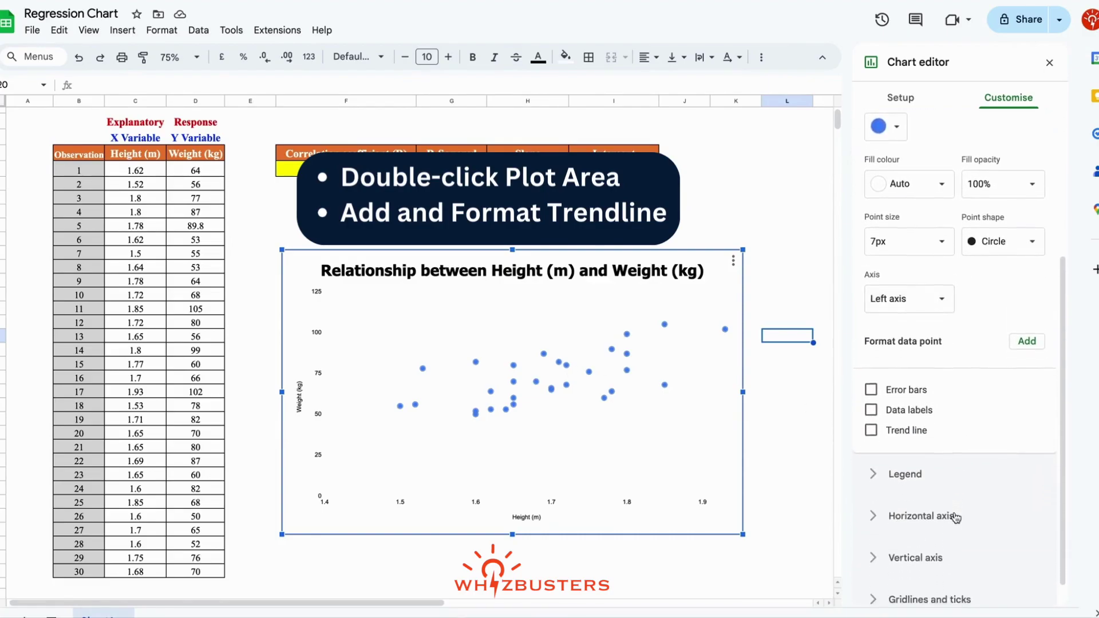
{"action": "left_click", "coordinate": [869, 420]}
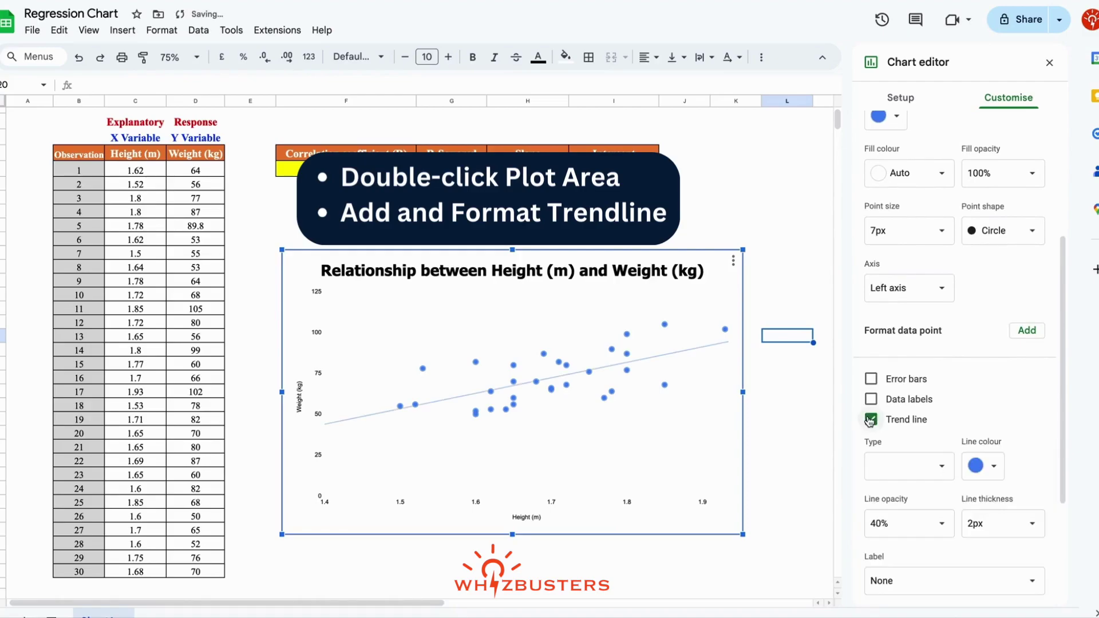
{"action": "scroll", "coordinate": [1031, 472], "scroll_direction": "down", "scroll_amount": 1}
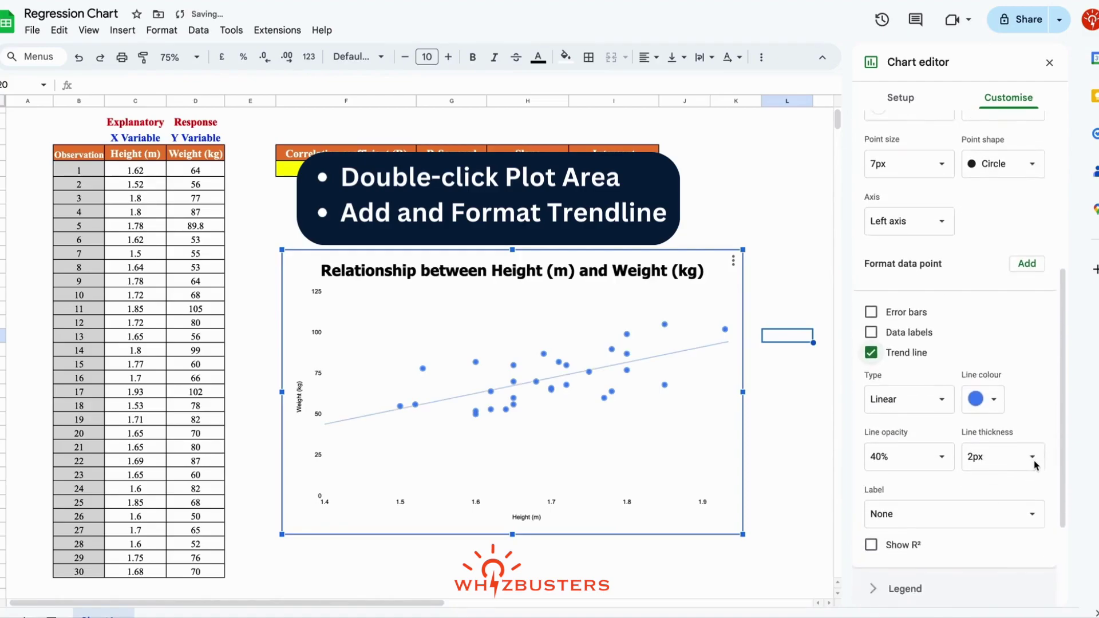
- Make the trendline red, 4px thick and 100% opaque
{"action": "left_click", "coordinate": [996, 395]}
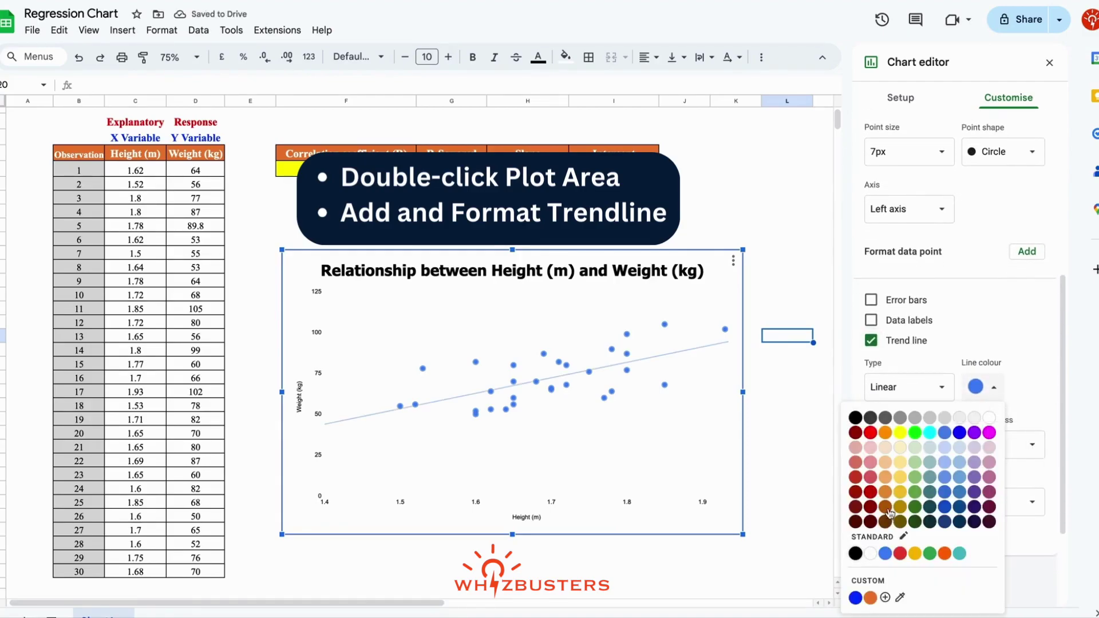
{"action": "left_click", "coordinate": [870, 432]}
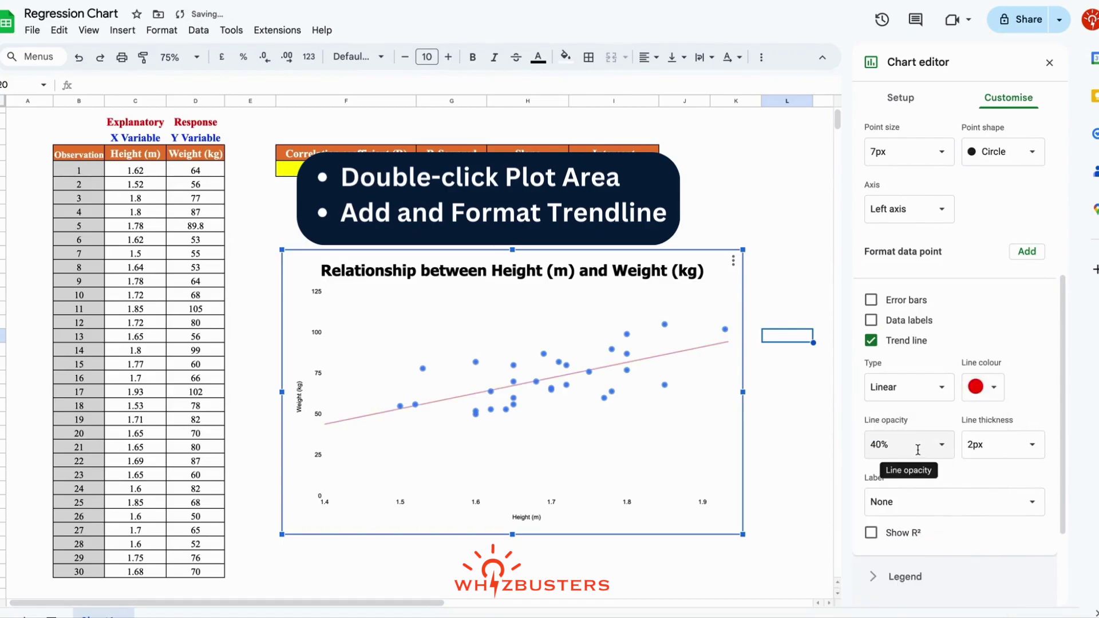
{"action": "left_click", "coordinate": [1001, 445]}
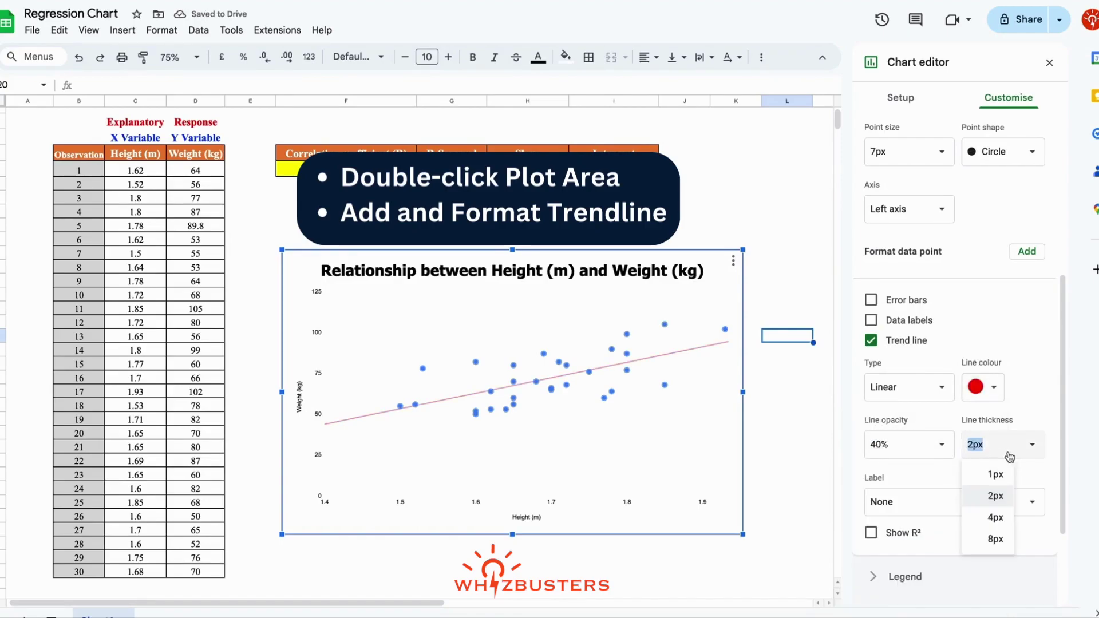
{"action": "left_click", "coordinate": [996, 509]}
{"action": "scroll", "coordinate": [997, 507], "scroll_direction": "down", "scroll_amount": 1}
{"action": "scroll", "coordinate": [973, 458], "scroll_direction": "down", "scroll_amount": 2}
{"action": "left_click", "coordinate": [915, 350]}
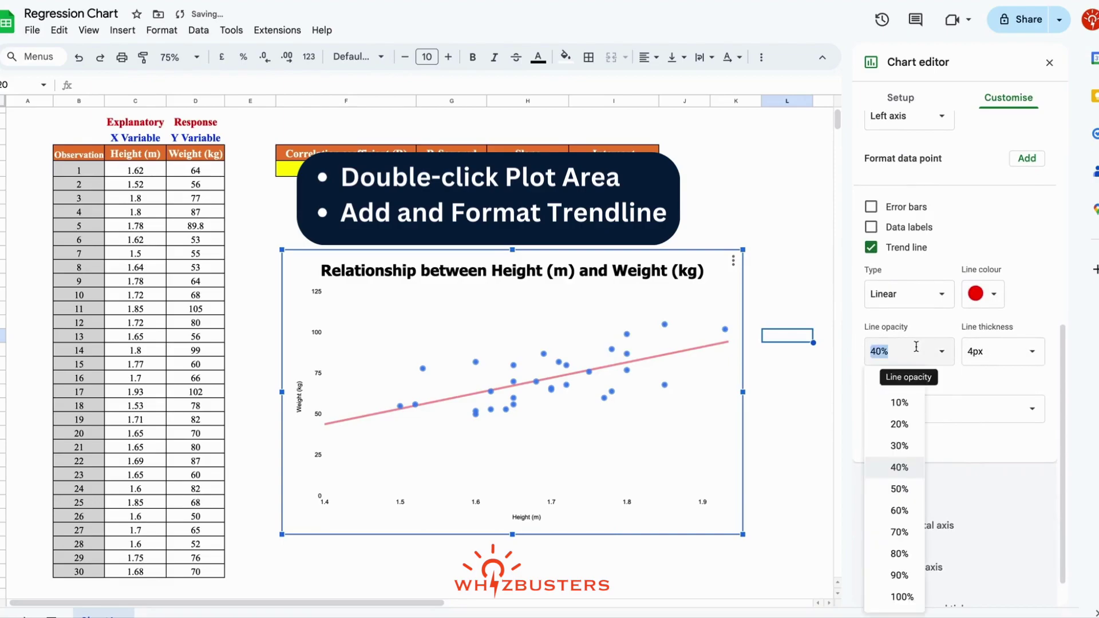
{"action": "left_click", "coordinate": [904, 599]}
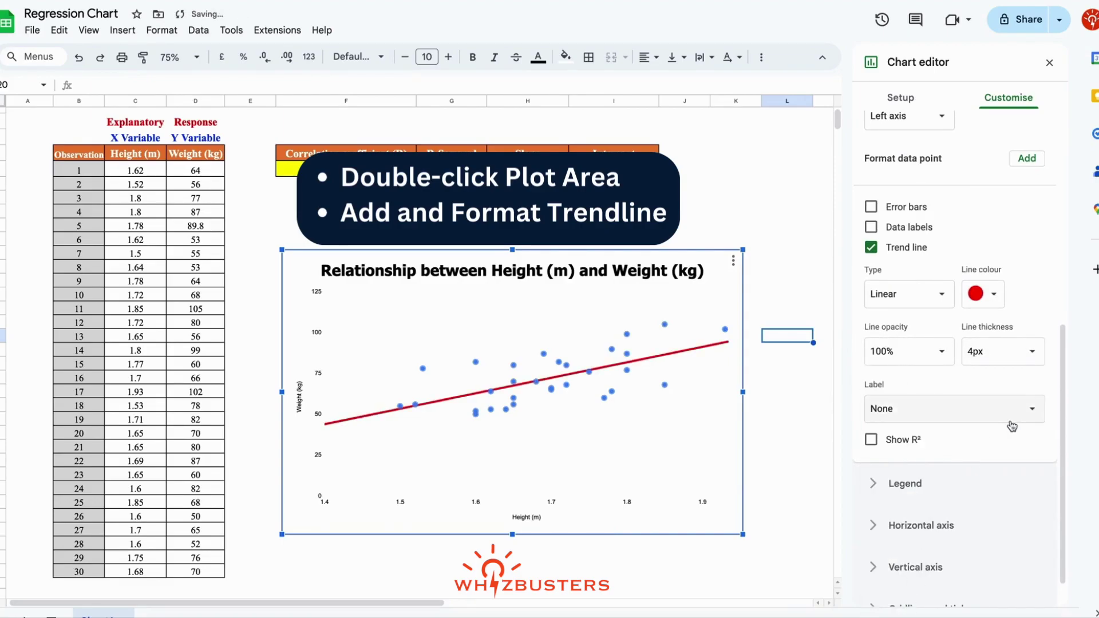
- Label the trendline with its equation and show R² in the legend
{"action": "scroll", "coordinate": [1011, 425], "scroll_direction": "down", "scroll_amount": 1}
{"action": "left_click", "coordinate": [946, 382]}
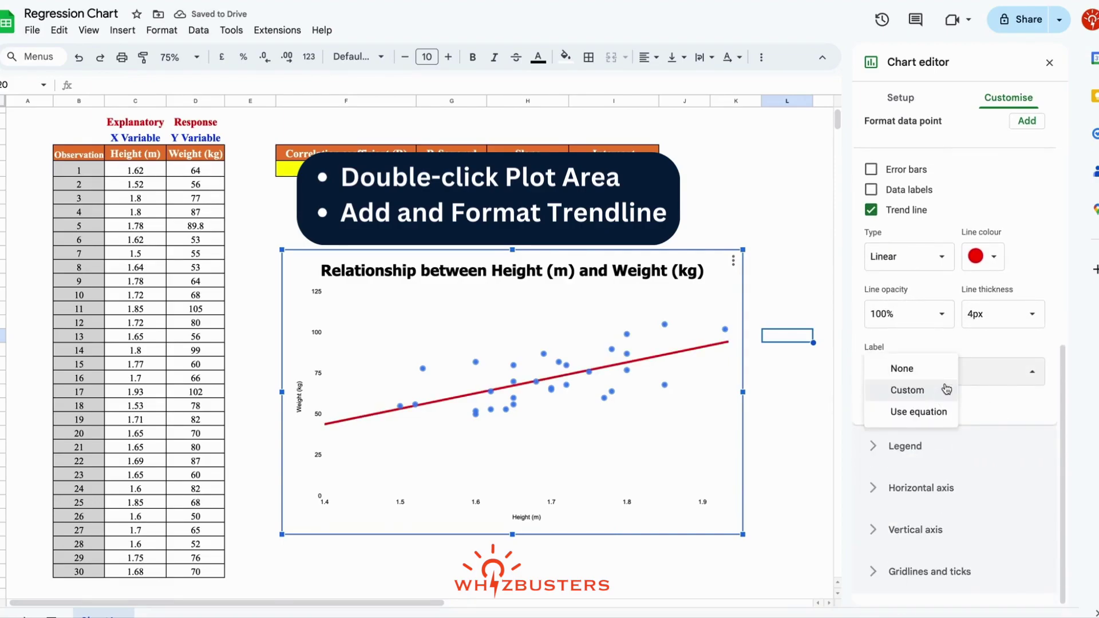
{"action": "left_click", "coordinate": [928, 419]}
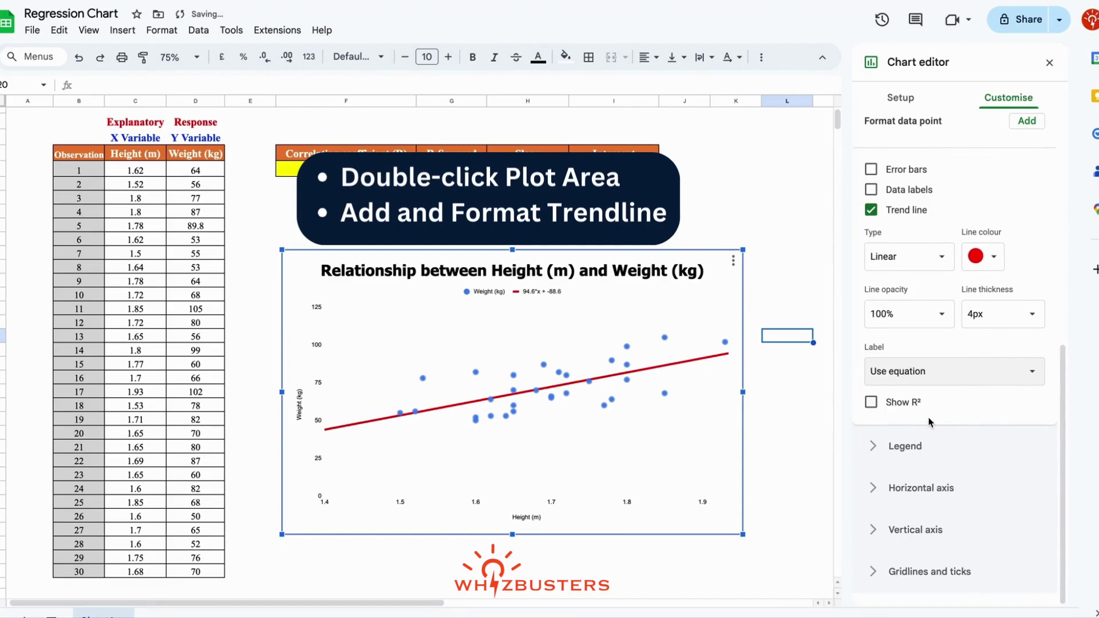
{"action": "left_click", "coordinate": [871, 402]}
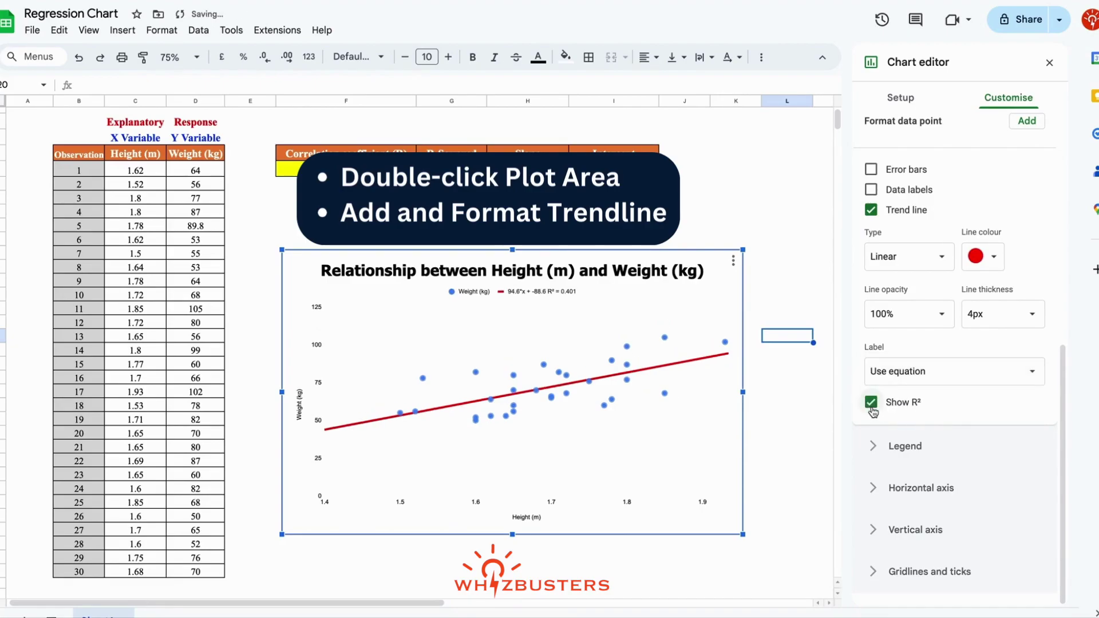
{"action": "left_click", "coordinate": [799, 445]}
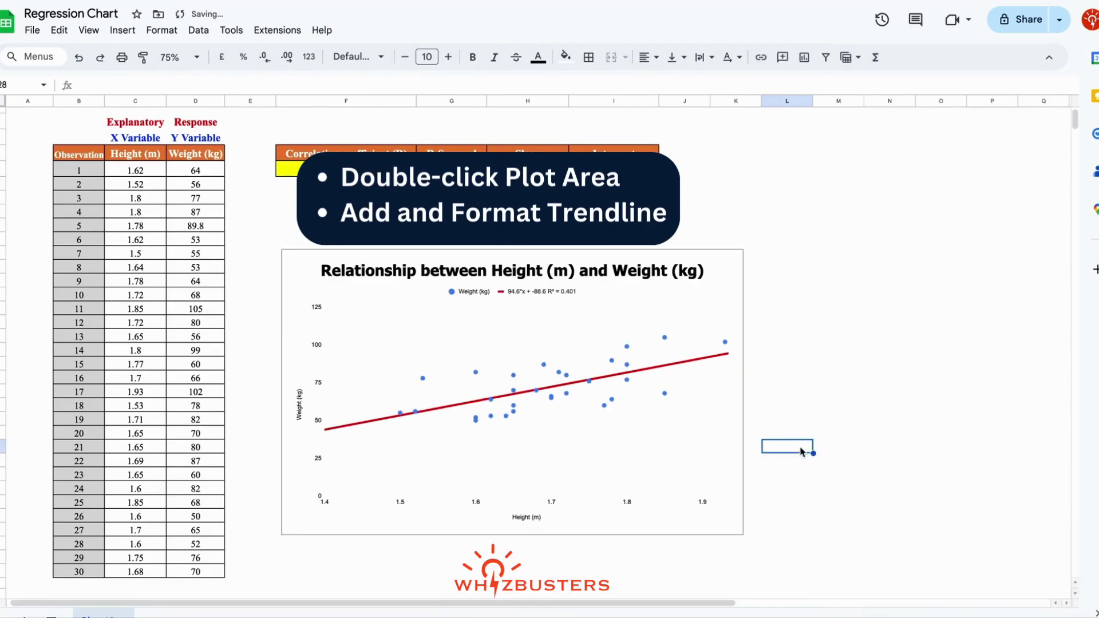
- Format the legend text as bold black Tahoma at size 24
{"action": "double_click", "coordinate": [538, 293]}
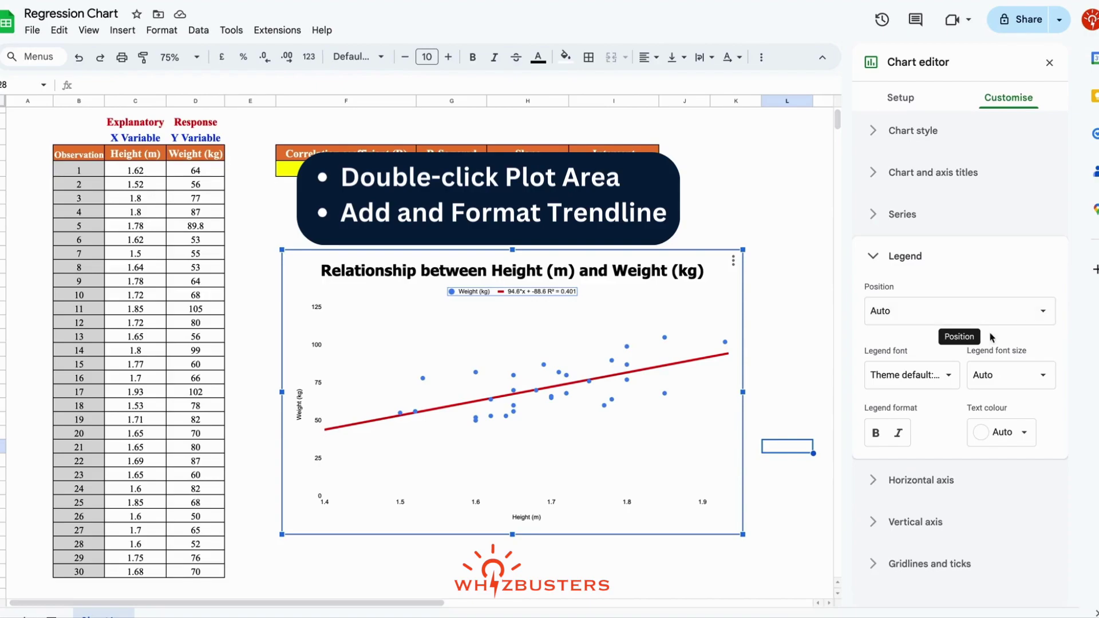
{"action": "left_click", "coordinate": [912, 376]}
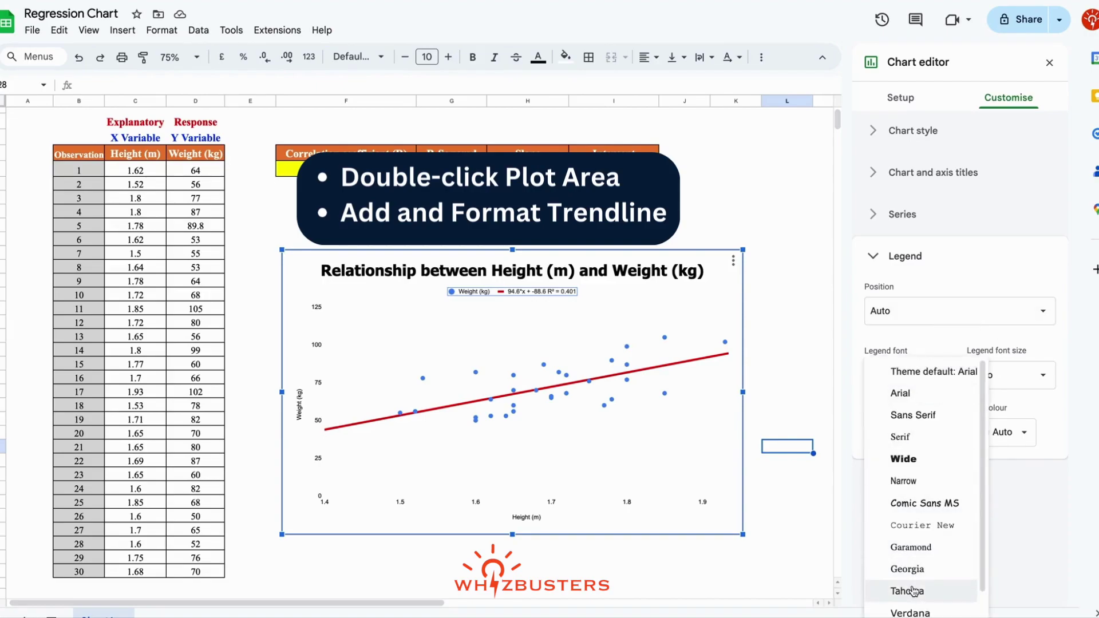
{"action": "left_click", "coordinate": [920, 590]}
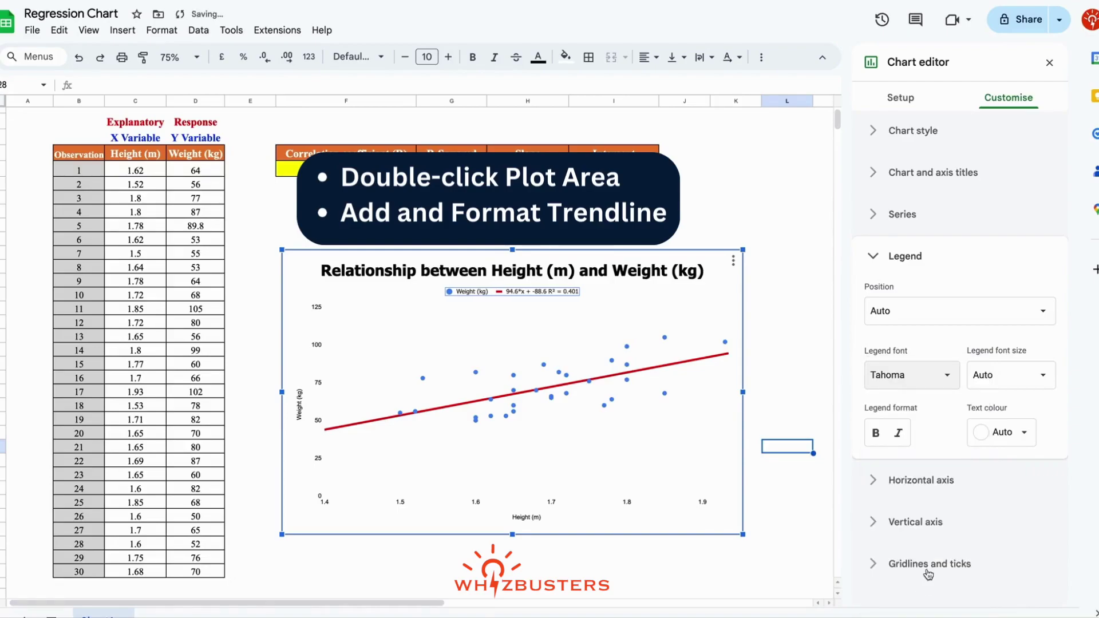
{"action": "left_click", "coordinate": [1043, 375]}
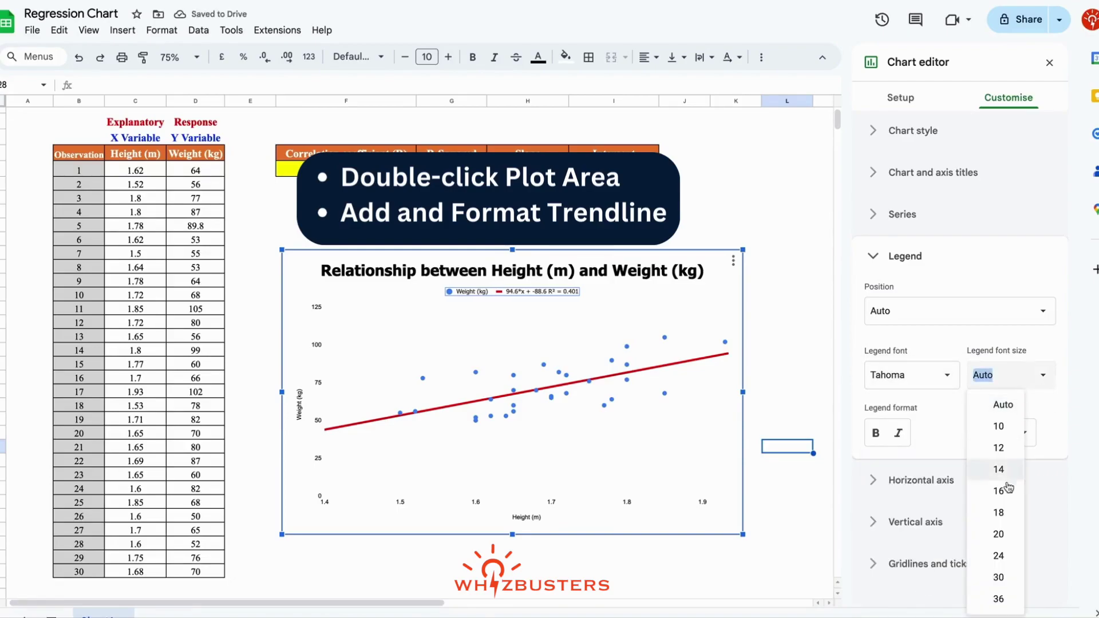
{"action": "left_click", "coordinate": [998, 556]}
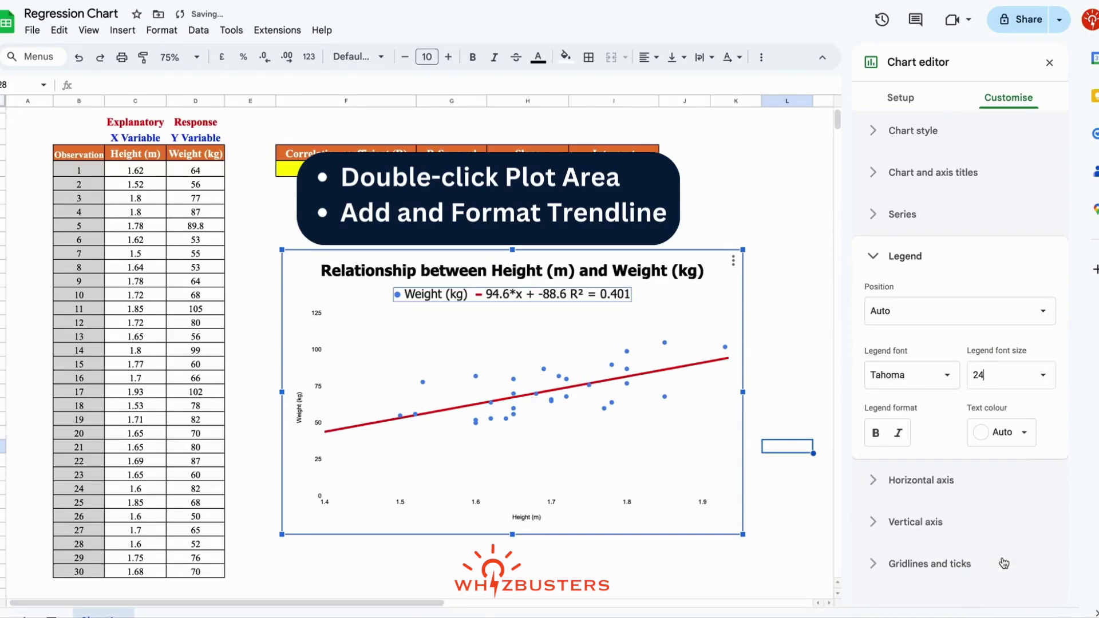
{"action": "left_click", "coordinate": [874, 433]}
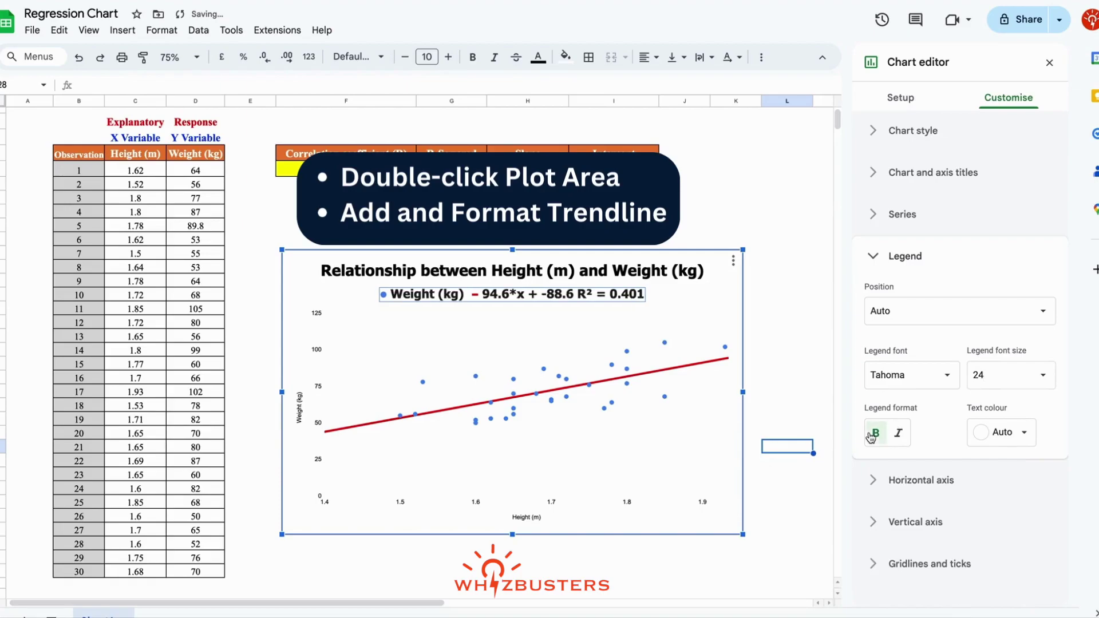
{"action": "left_click", "coordinate": [1024, 444]}
{"action": "left_click", "coordinate": [888, 224]}
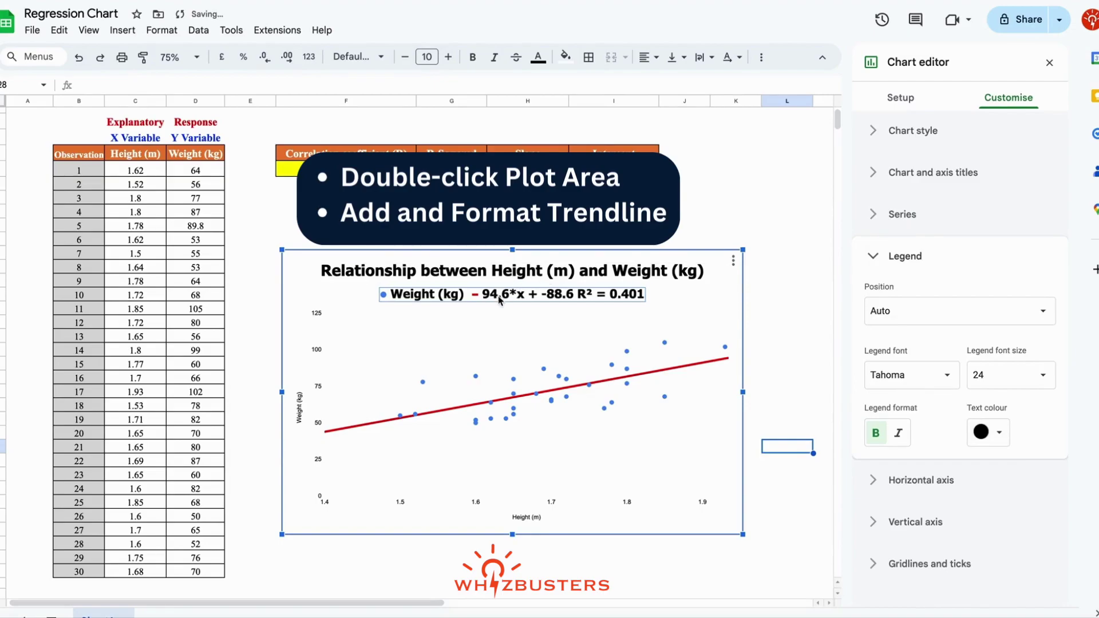
- Position the legend inside the plot area
{"action": "left_click_drag", "start_coordinate": [499, 304], "coordinate": [499, 309]}
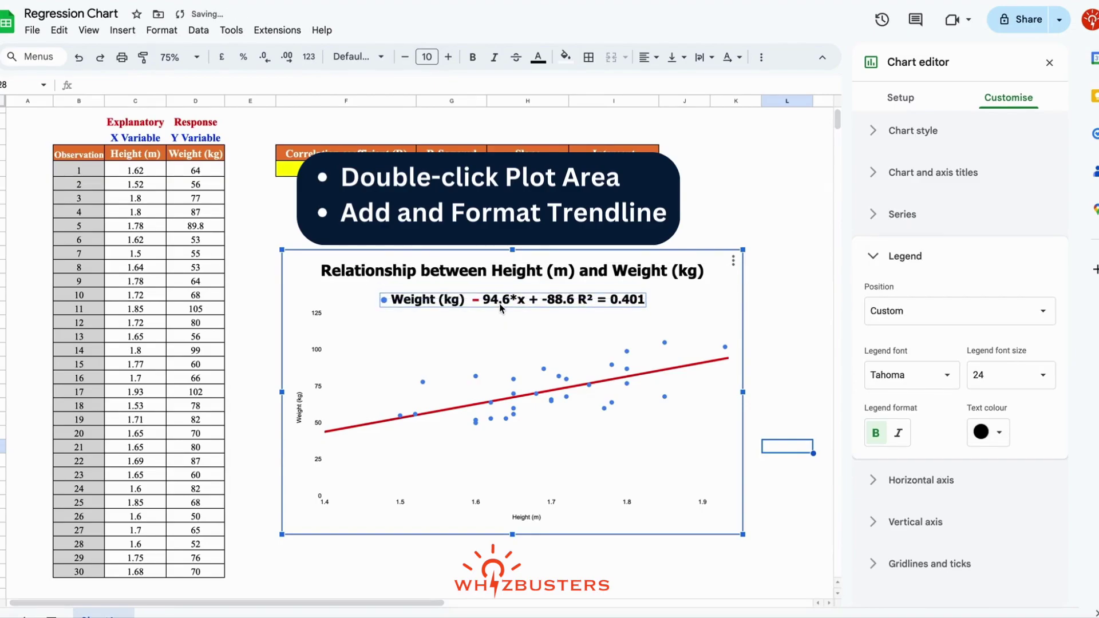
{"action": "left_click", "coordinate": [942, 316]}
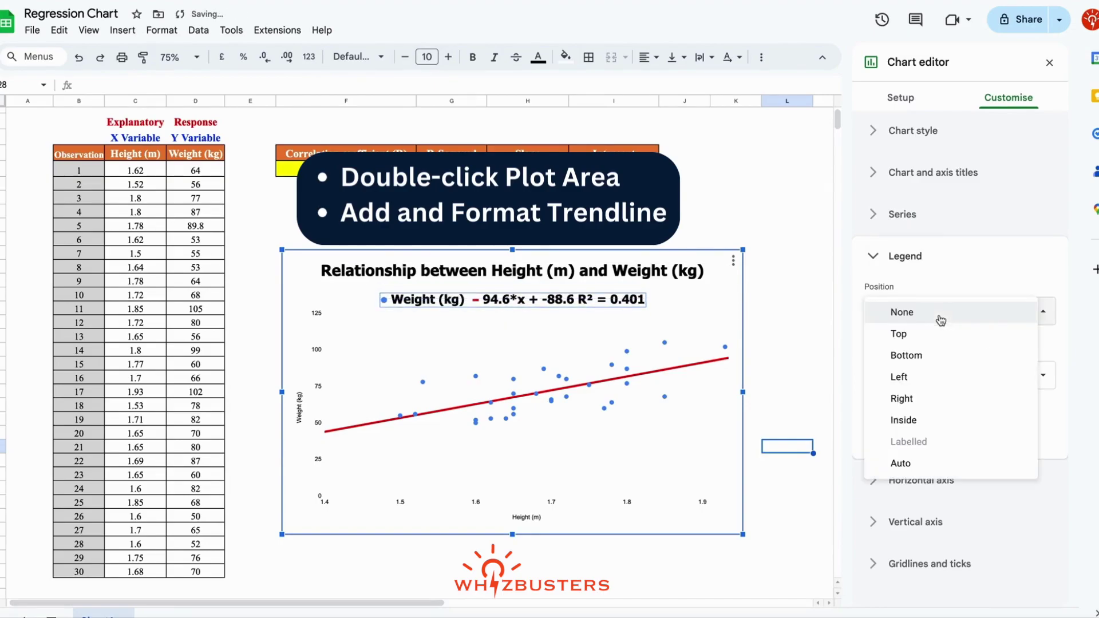
{"action": "left_click", "coordinate": [916, 419]}
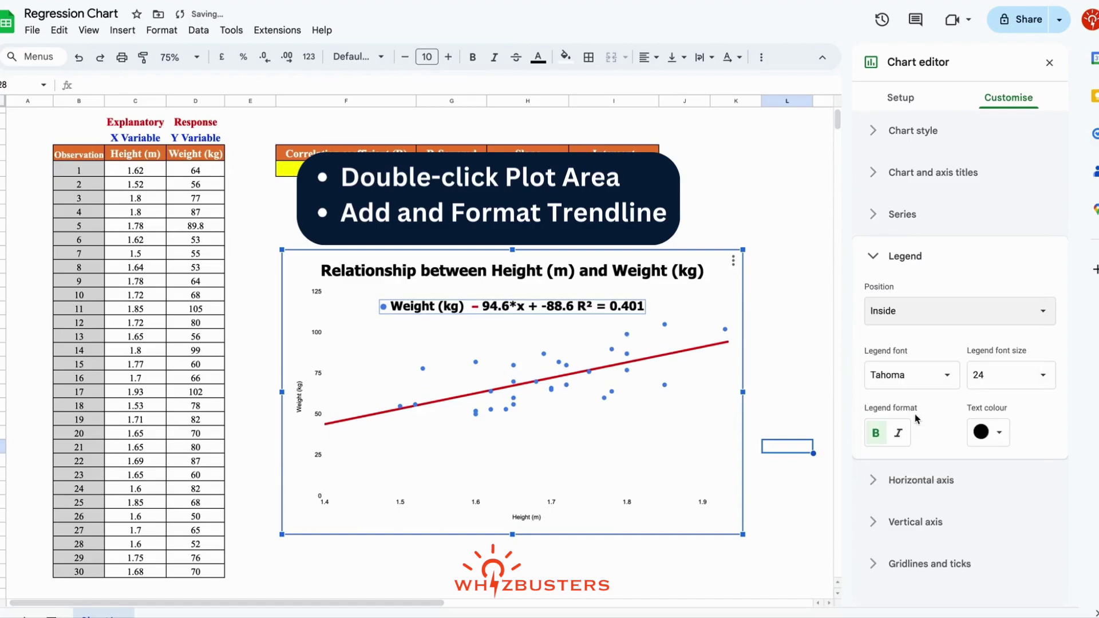
{"action": "left_click", "coordinate": [752, 388]}
{"action": "left_click", "coordinate": [410, 335]}
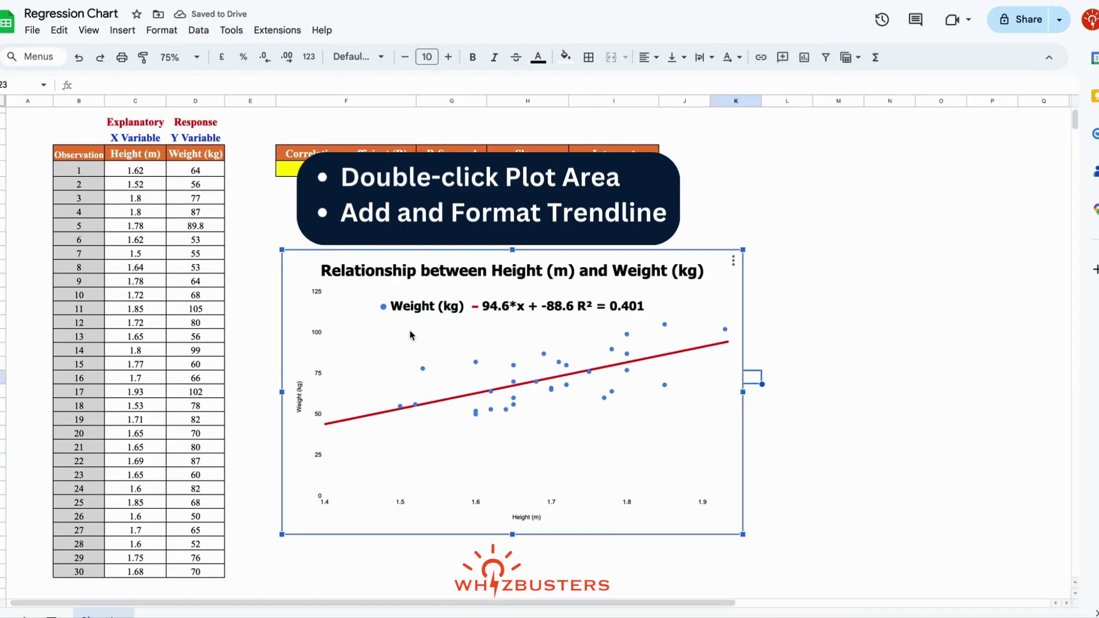
- Reopen the chart editor on the horizontal axis settings, minimum still 1.4
{"action": "double_click", "coordinate": [464, 329]}
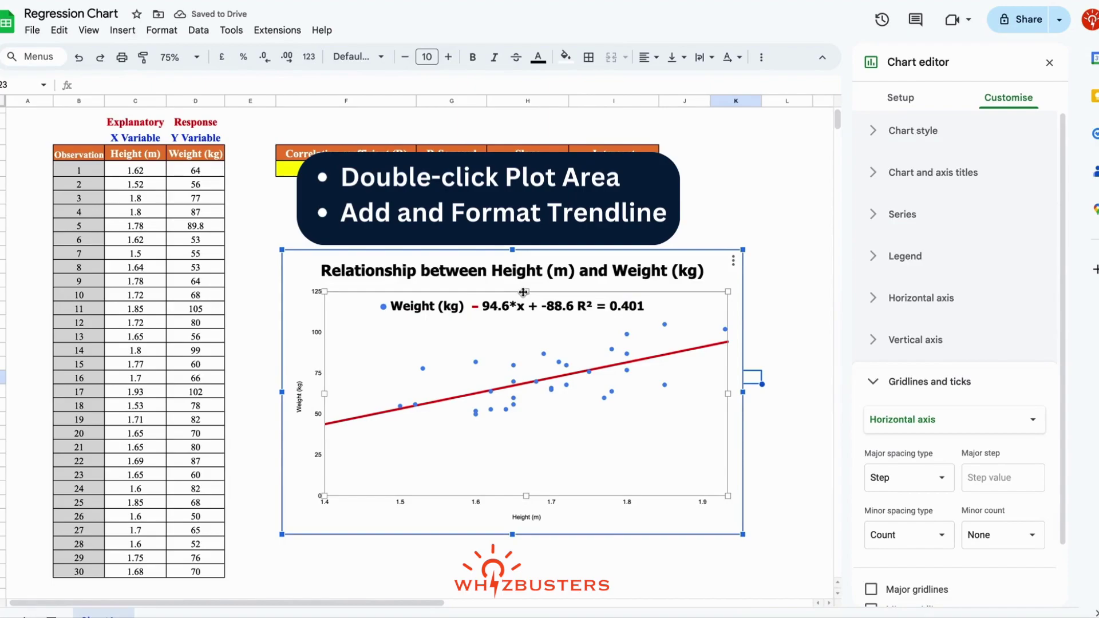
{"action": "left_click_drag", "start_coordinate": [523, 292], "coordinate": [523, 285]}
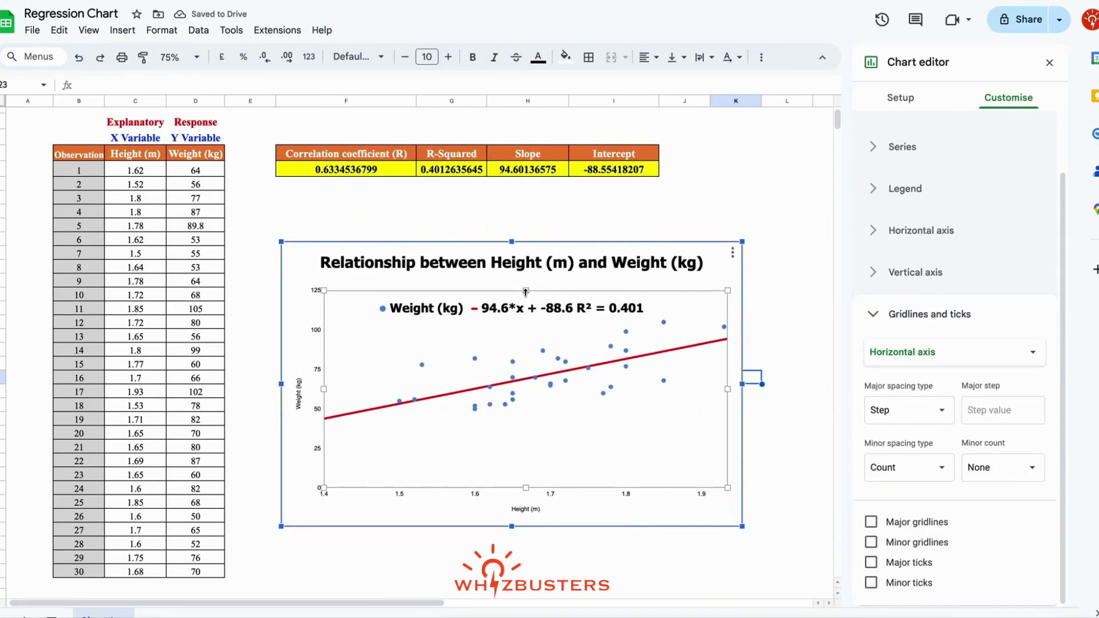
{"action": "left_click", "coordinate": [507, 497]}
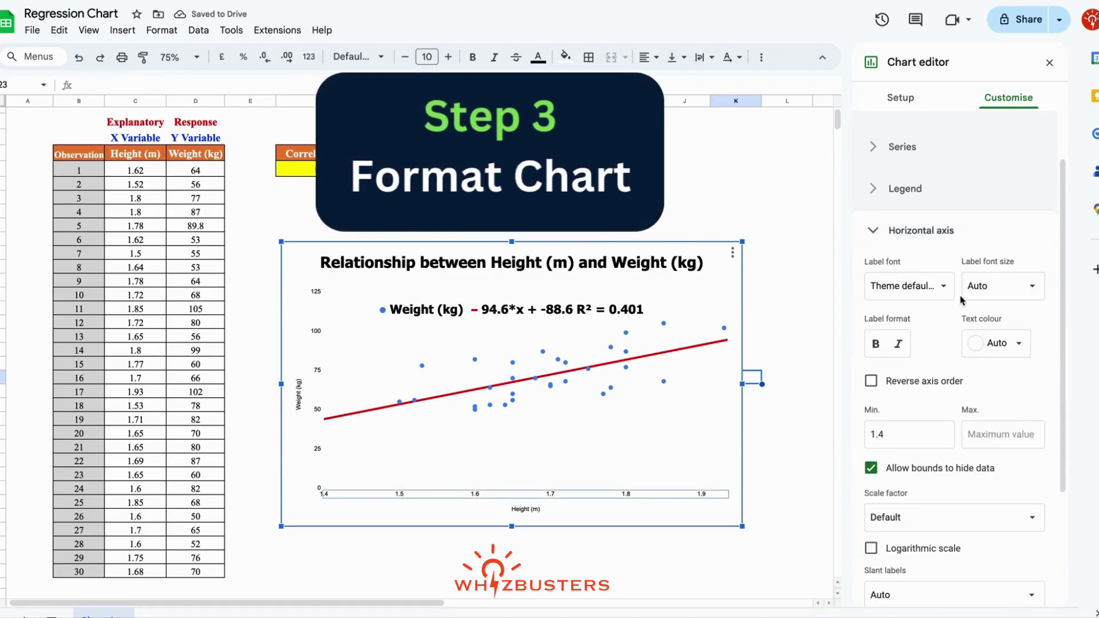
- Set the horizontal and vertical axis label font size to 16
{"action": "left_click", "coordinate": [1032, 287]}
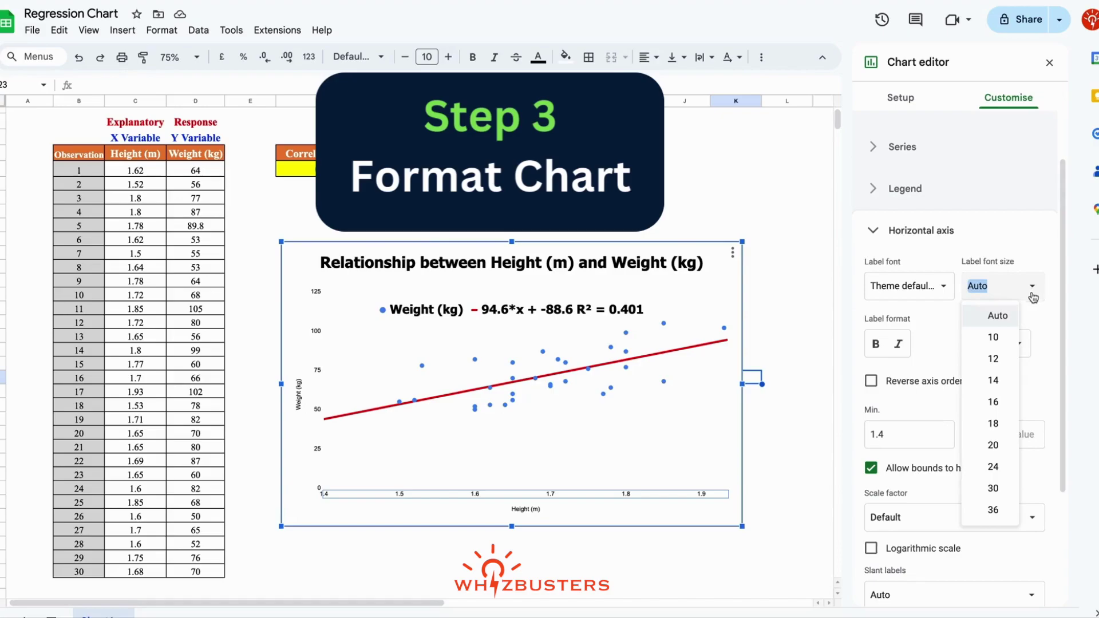
{"action": "left_click", "coordinate": [1004, 403]}
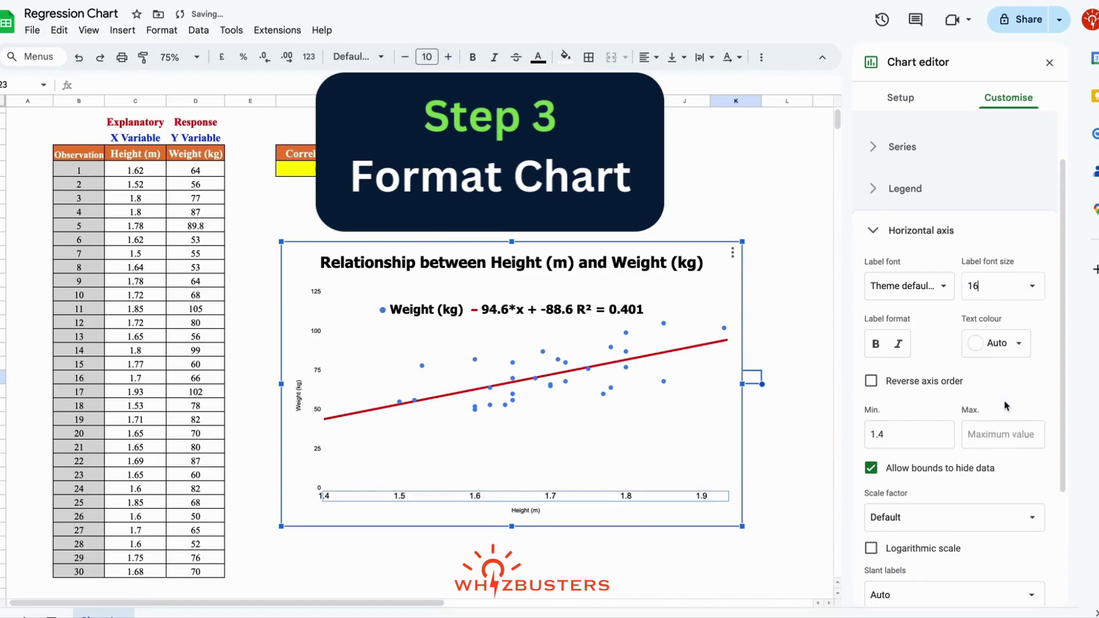
{"action": "left_click", "coordinate": [323, 373]}
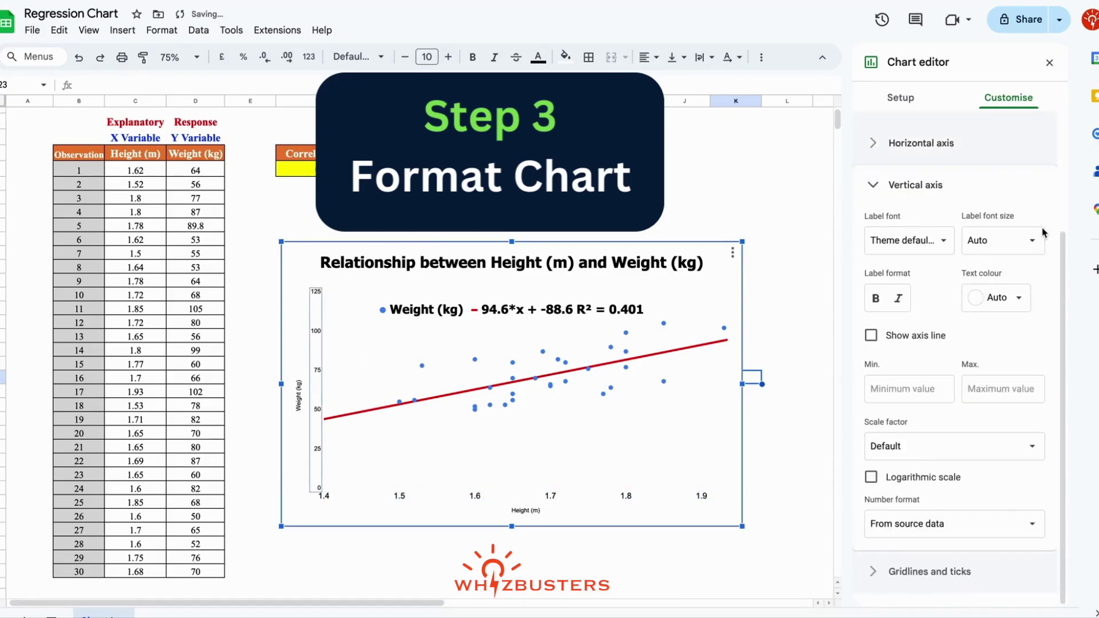
{"action": "left_click", "coordinate": [1031, 251]}
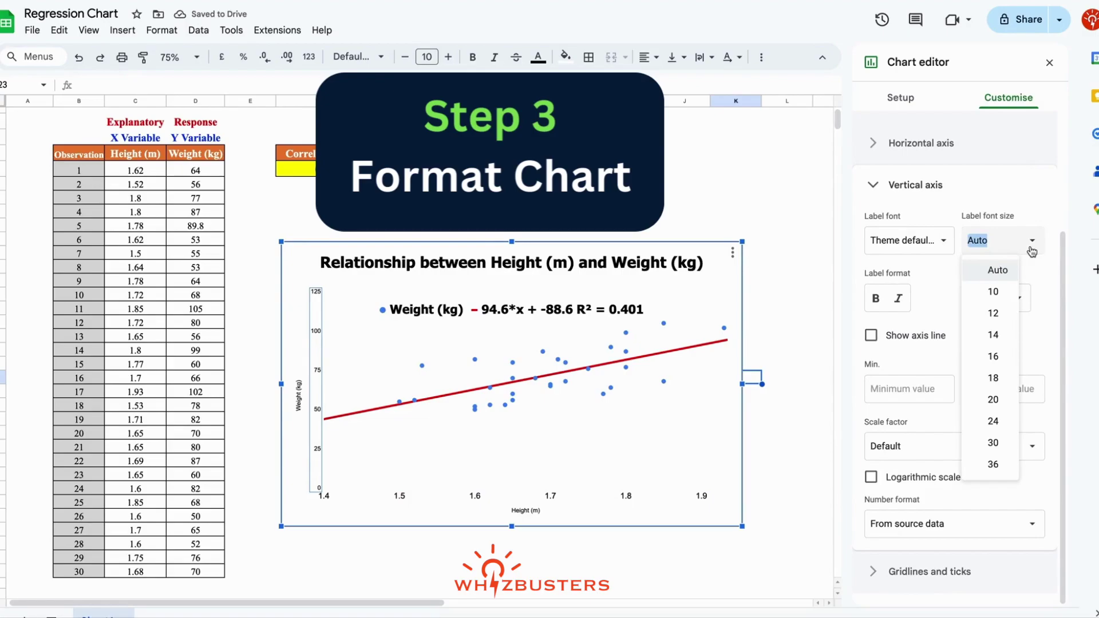
{"action": "left_click", "coordinate": [1006, 356]}
- Set the Weight (kg) and Height (m) axis titles to Tahoma, size 16
{"action": "left_click", "coordinate": [296, 421]}
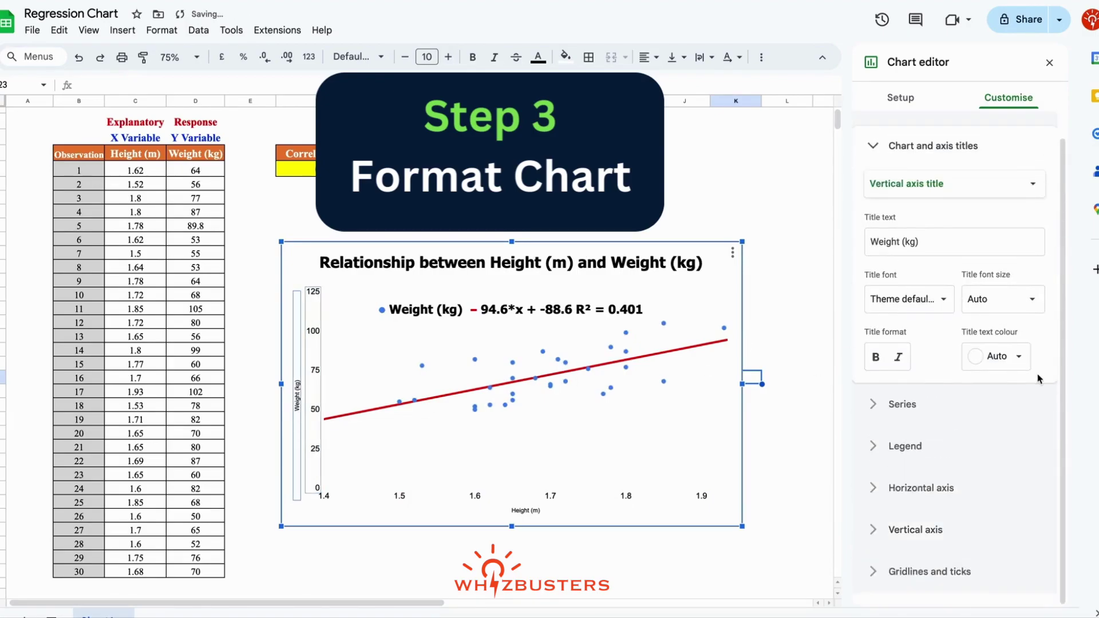
{"action": "left_click", "coordinate": [909, 299]}
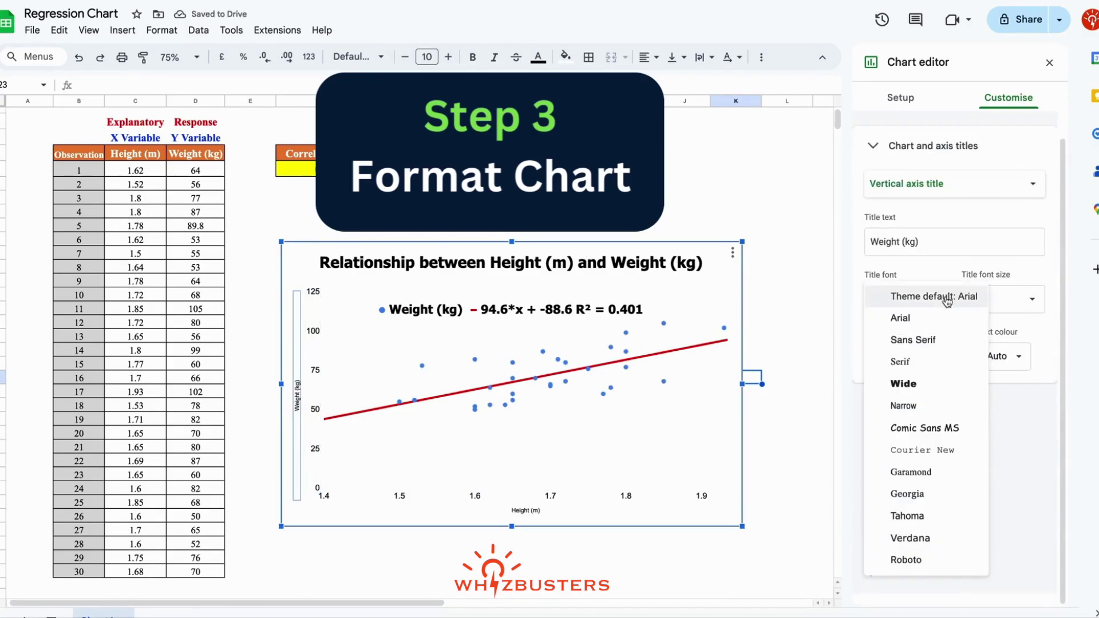
{"action": "left_click", "coordinate": [907, 516]}
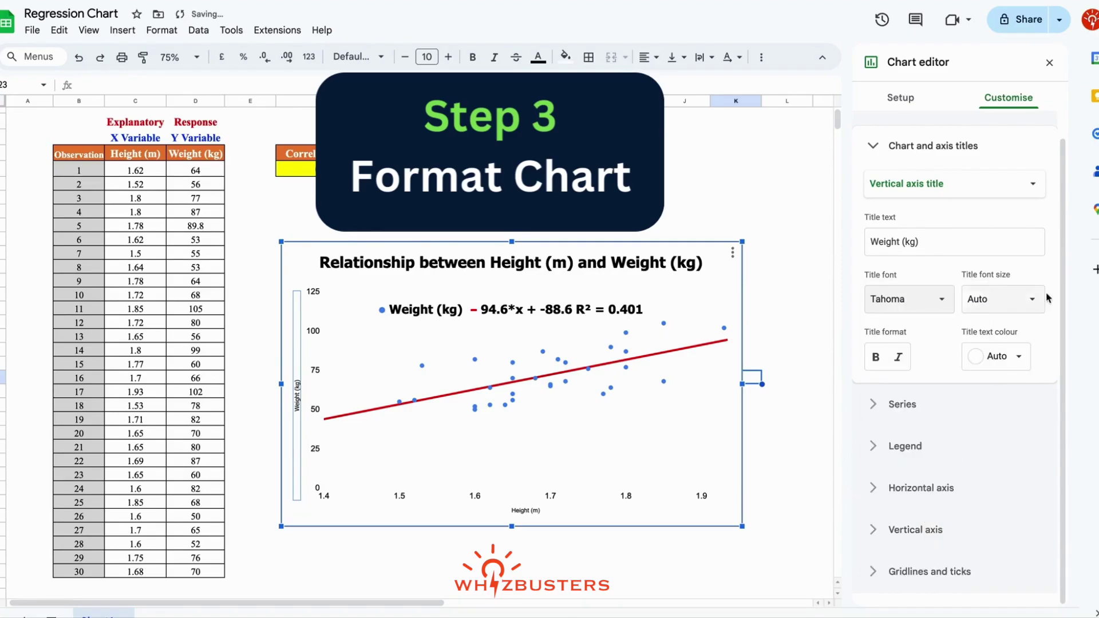
{"action": "left_click", "coordinate": [1001, 299]}
{"action": "left_click", "coordinate": [994, 415]}
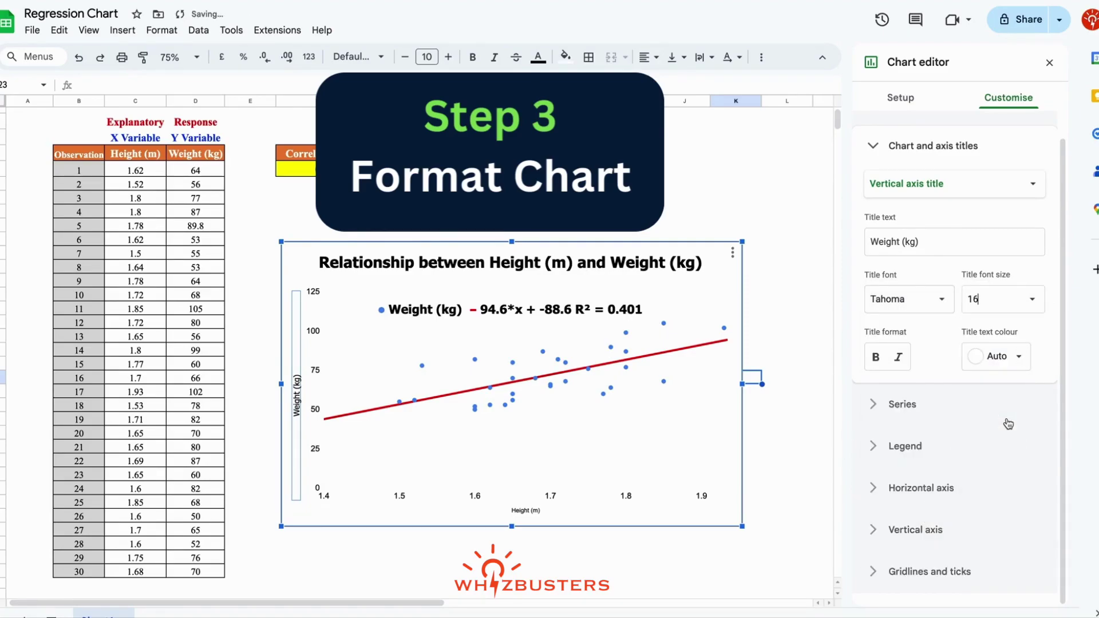
{"action": "left_click", "coordinate": [556, 511]}
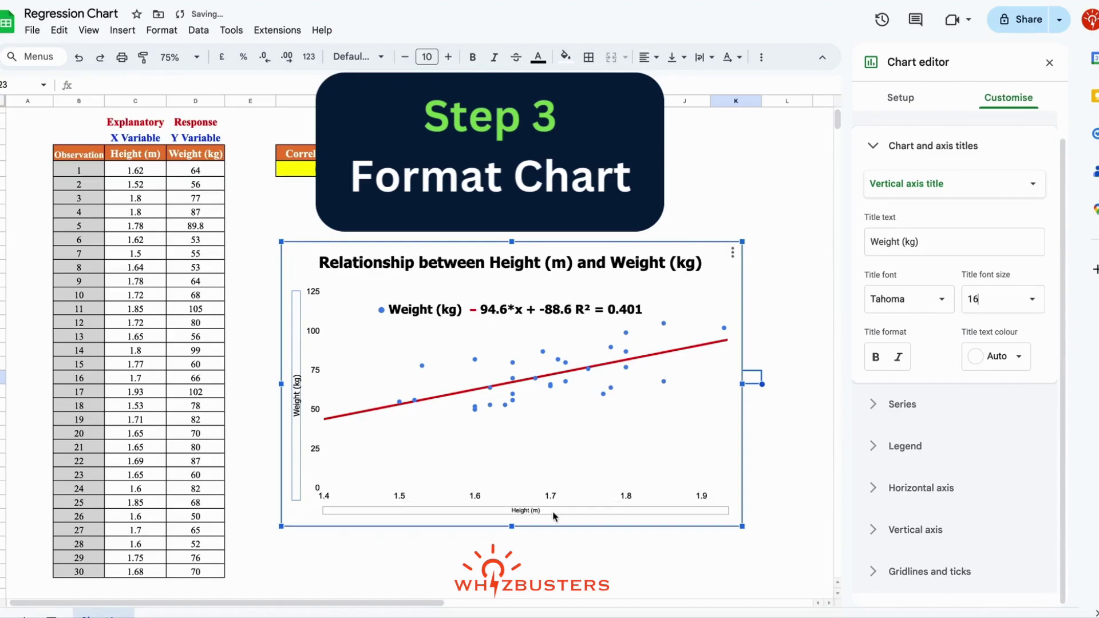
{"action": "left_click", "coordinate": [918, 306]}
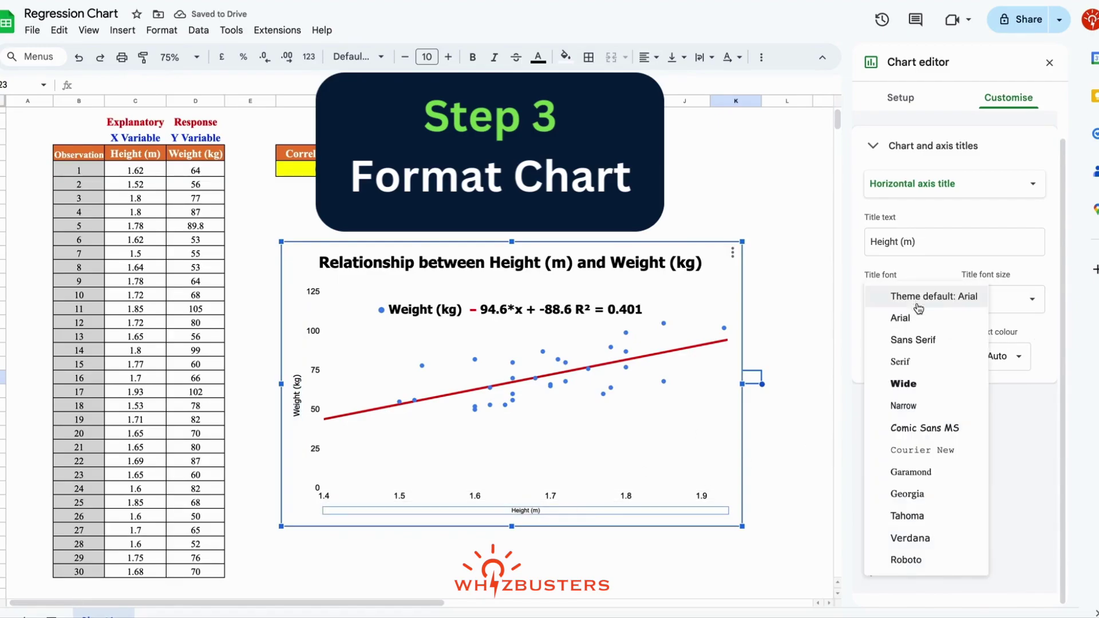
{"action": "left_click", "coordinate": [916, 518]}
{"action": "left_click", "coordinate": [1040, 314]}
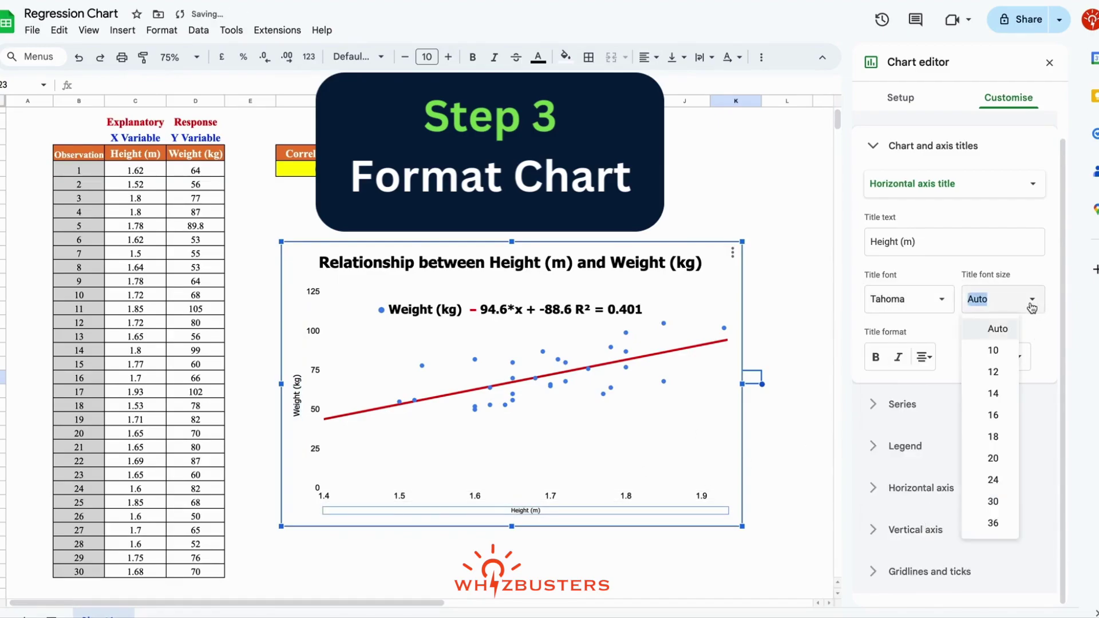
{"action": "left_click", "coordinate": [993, 414]}
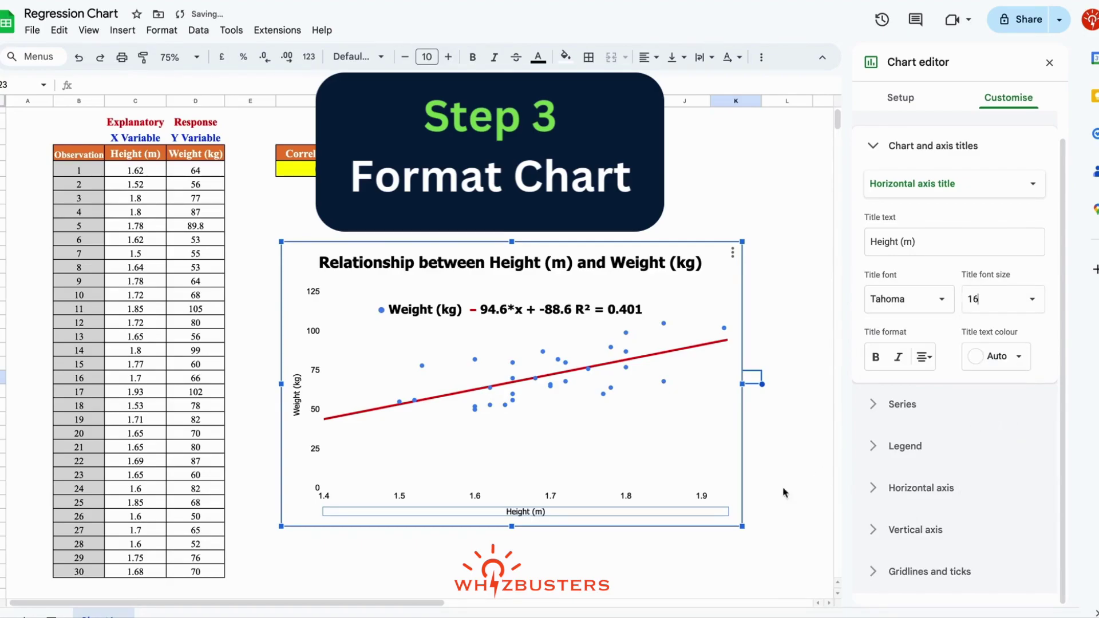
{"action": "left_click", "coordinate": [697, 577]}
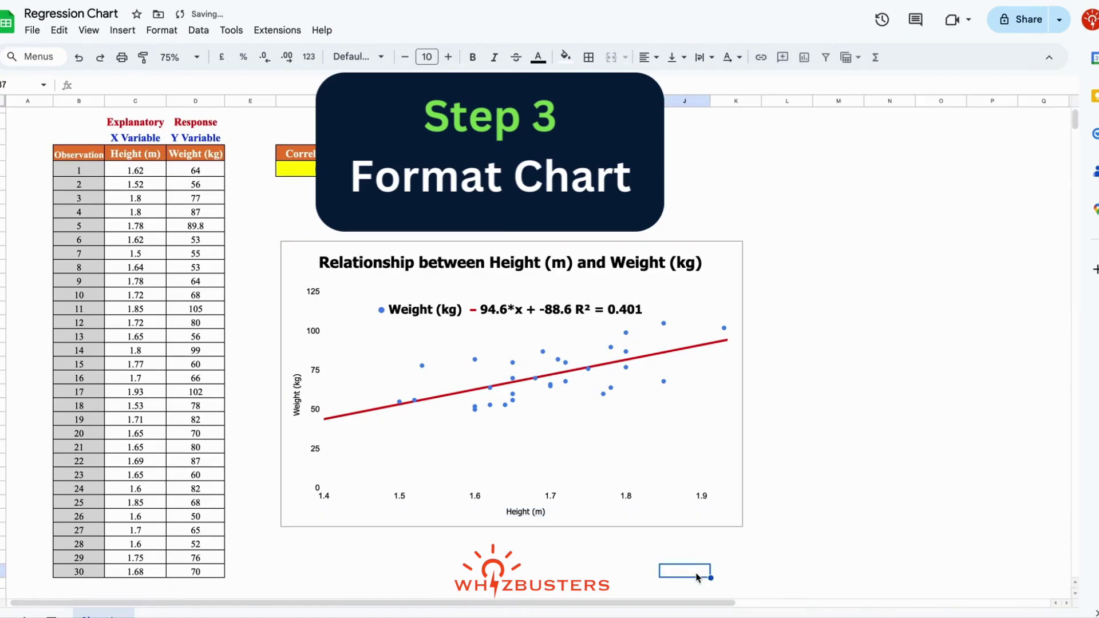
- Set the chart style background colour to light grey
{"action": "double_click", "coordinate": [732, 272]}
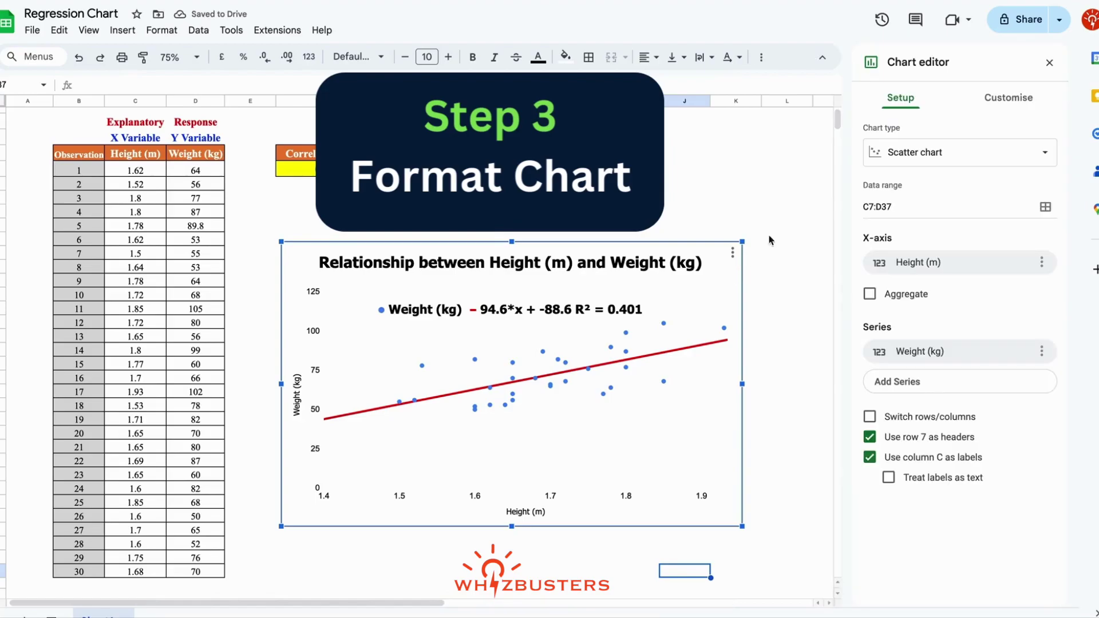
{"action": "left_click", "coordinate": [1009, 99]}
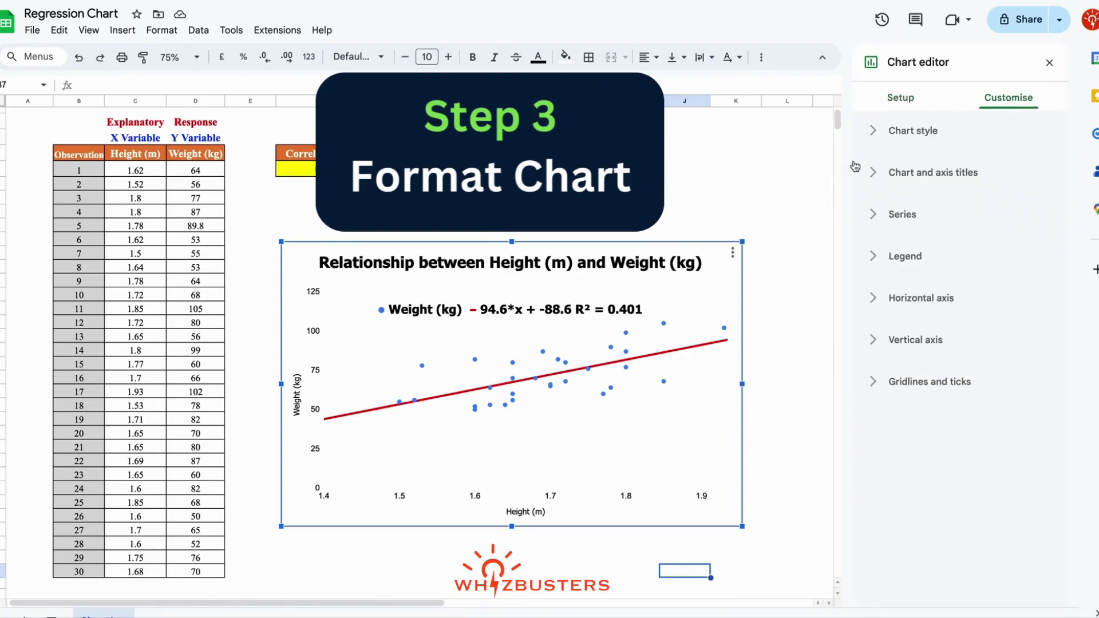
{"action": "left_click", "coordinate": [882, 132]}
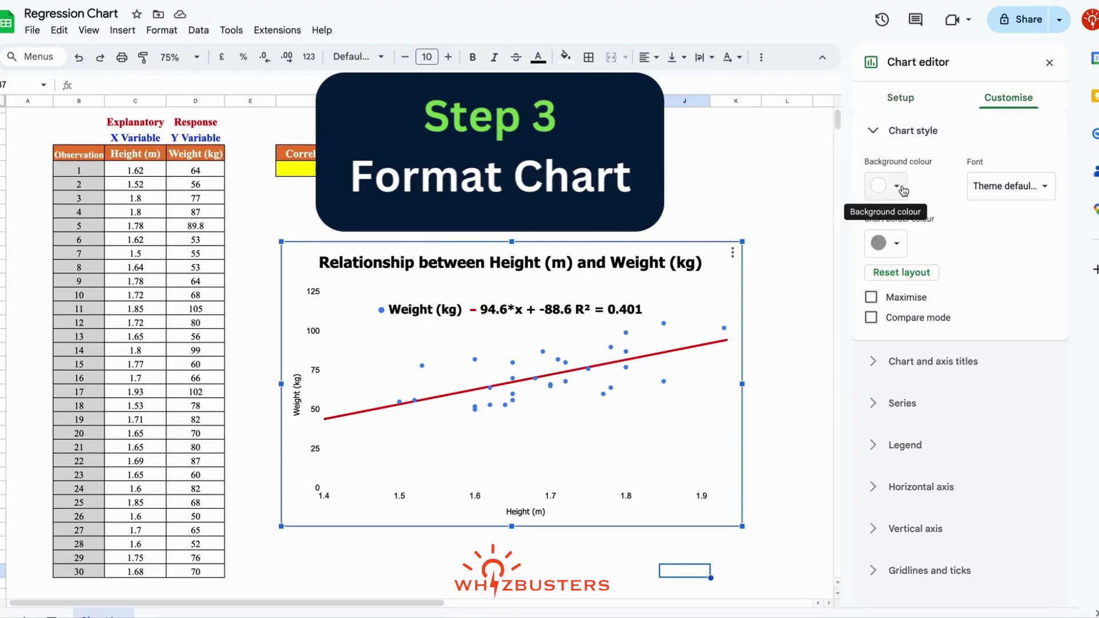
{"action": "left_click", "coordinate": [896, 186]}
{"action": "left_click", "coordinate": [997, 238]}
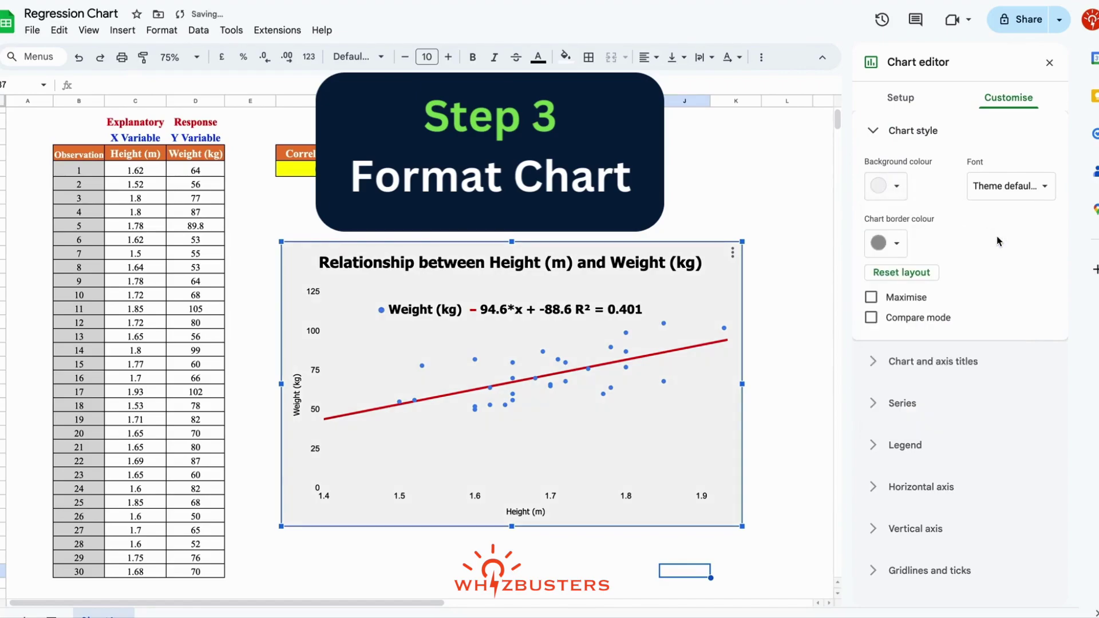
{"action": "left_click", "coordinate": [806, 395]}
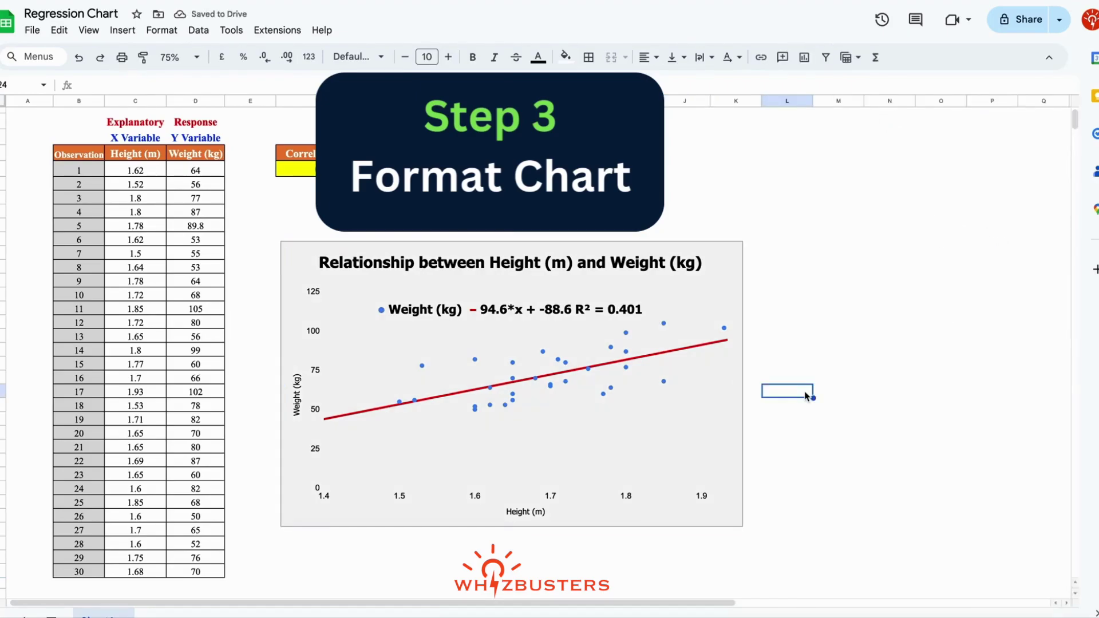